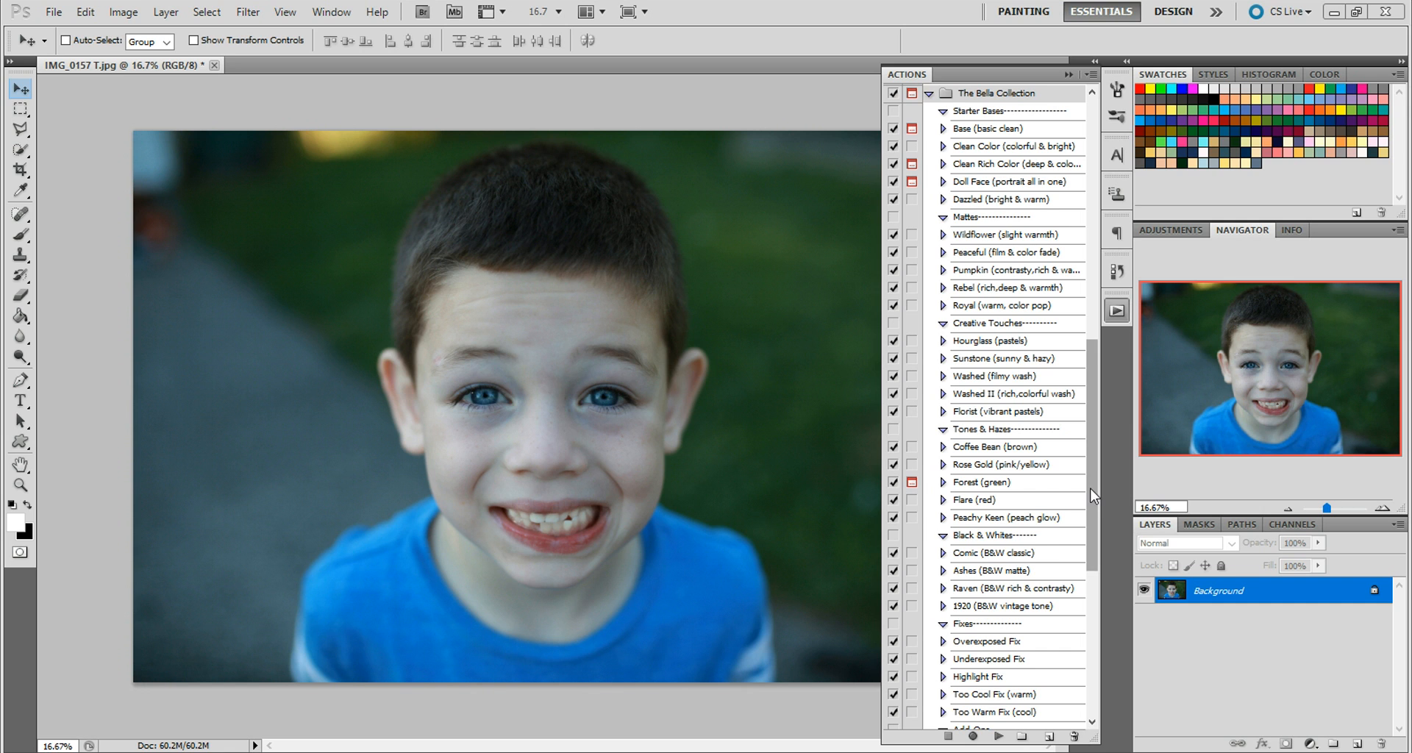
Look through The Bella Collection's action groups, from the starter bases down to the color correctors and bonus sharpening brush
drag(1093, 521, 1092, 557)
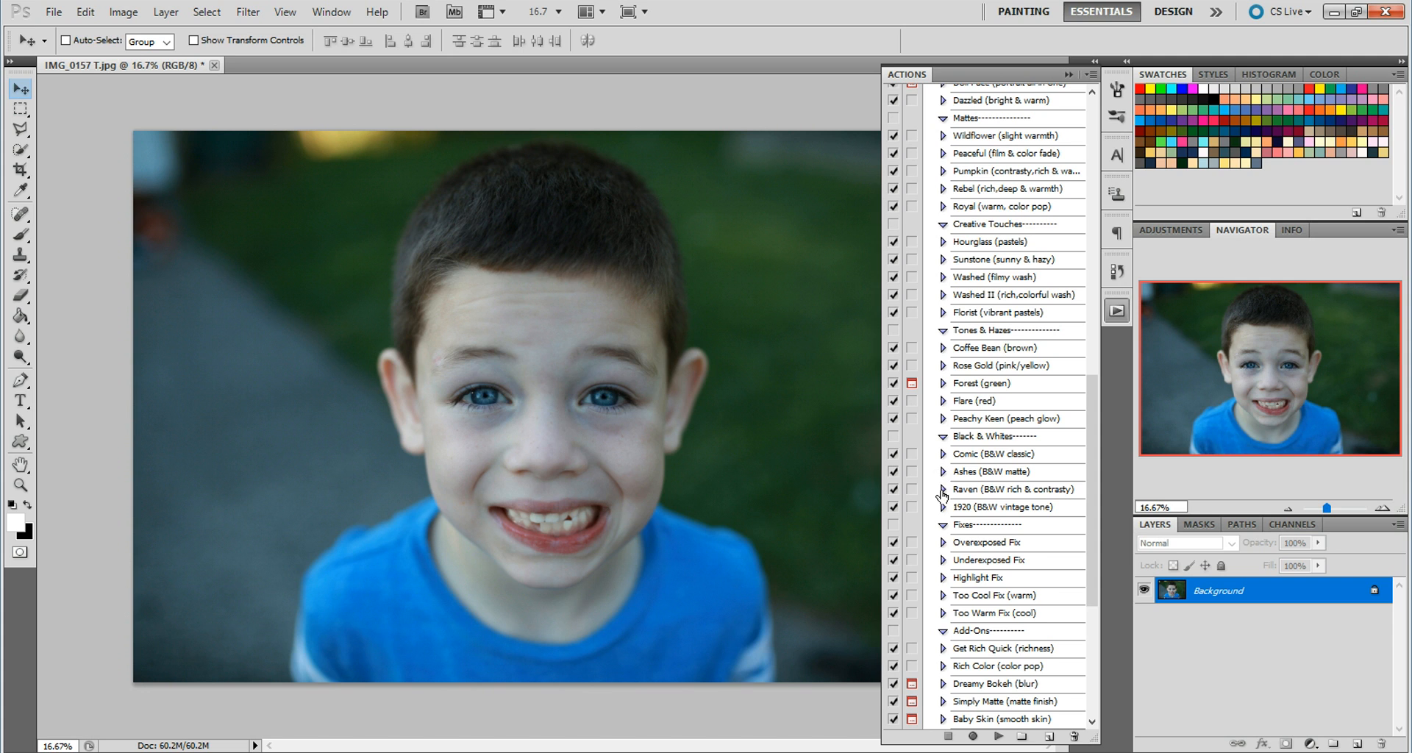
drag(1096, 535, 1097, 557)
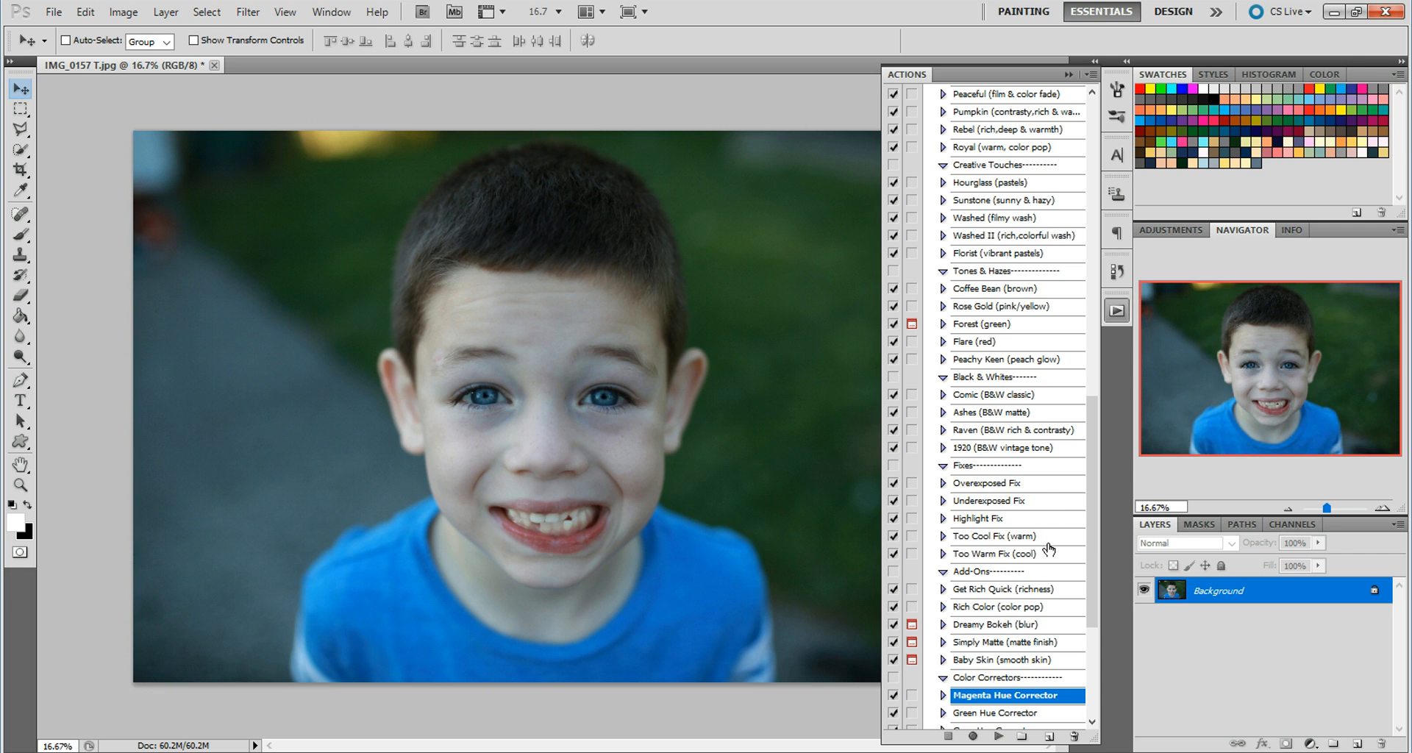
drag(1088, 561, 1088, 596)
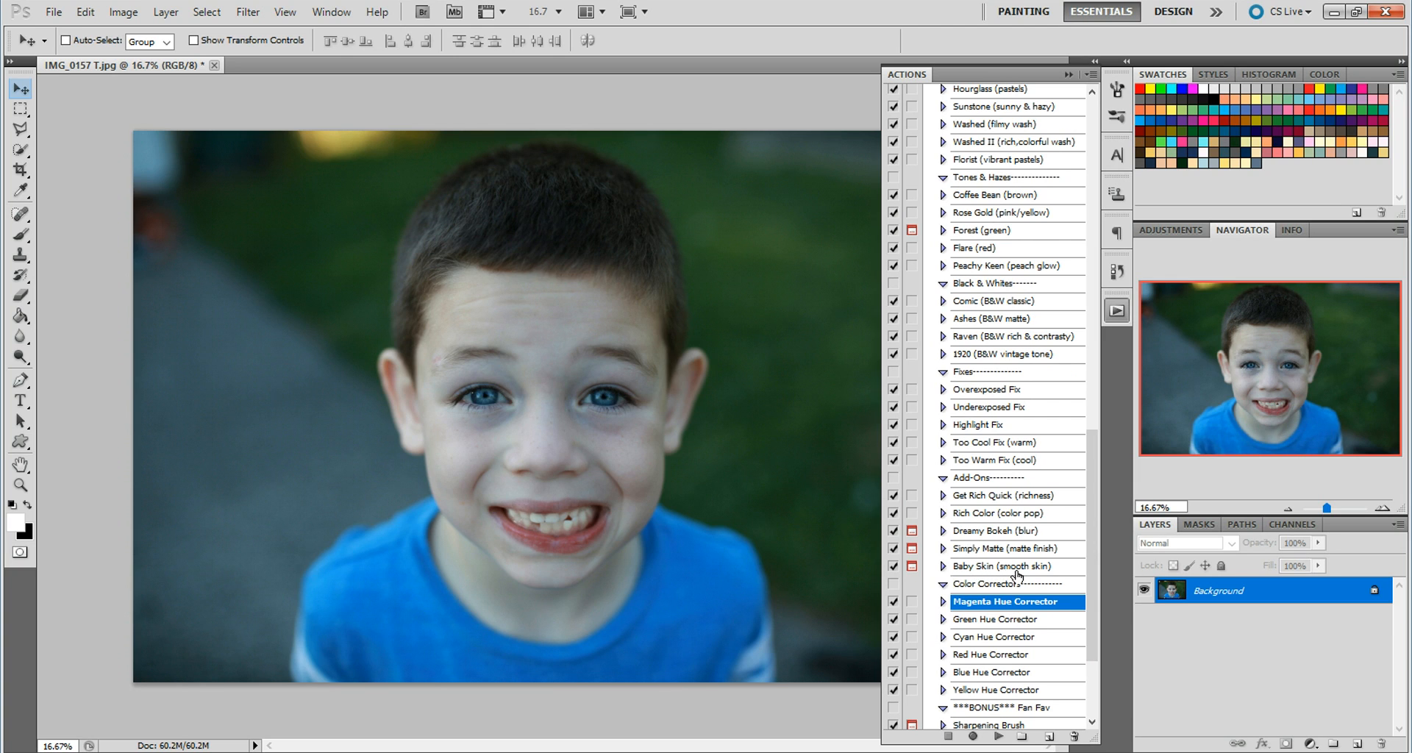
drag(1091, 568, 1092, 578)
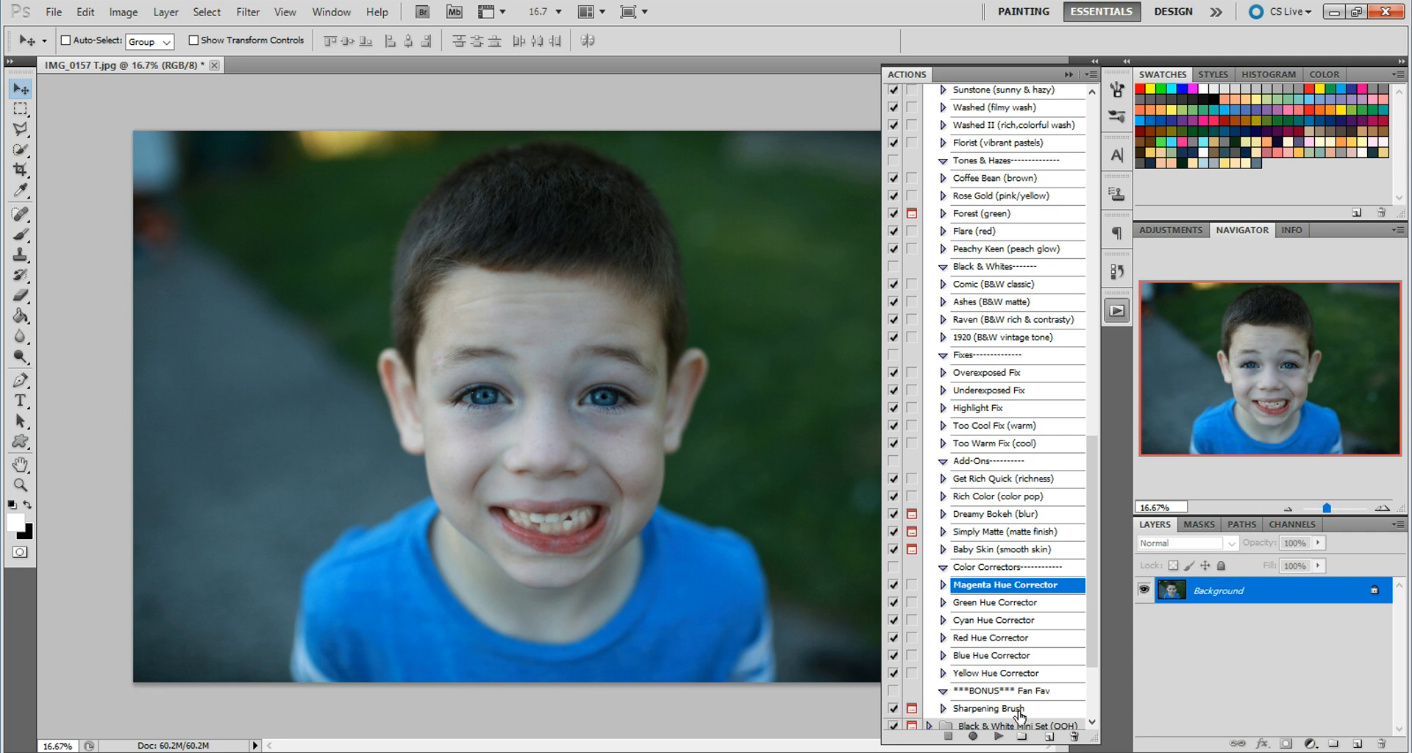
Run the Doll Face (portrait all in one) action on the photo and dismiss its instruction message
drag(1095, 640, 1096, 550)
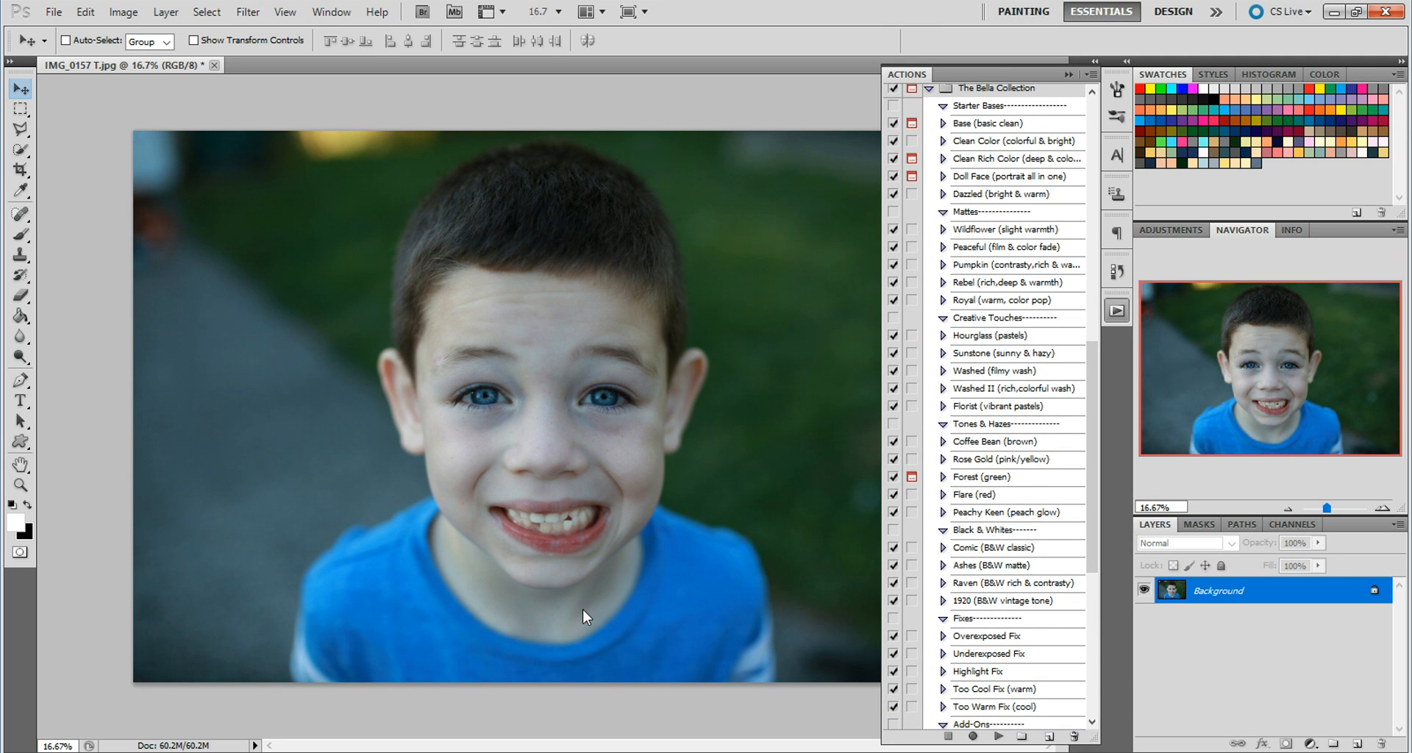
click(1030, 177)
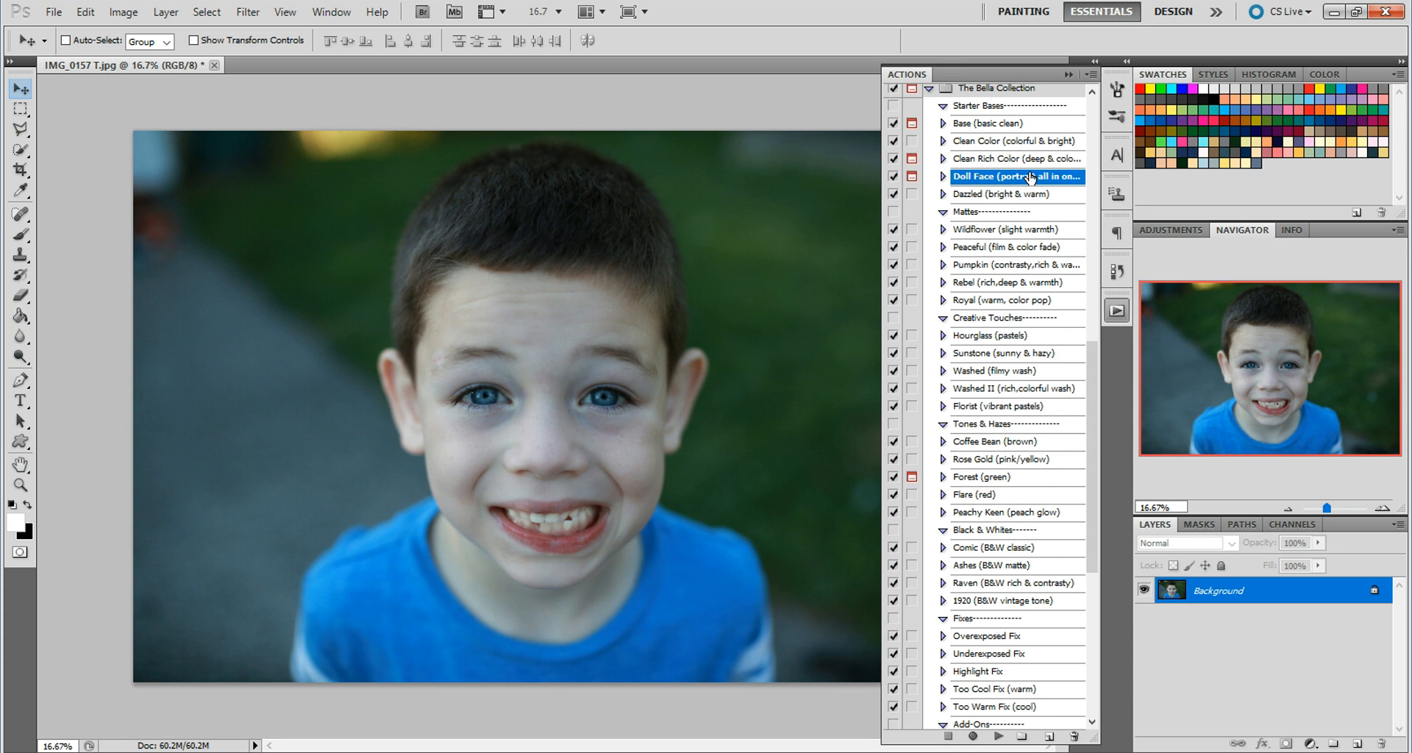
click(998, 737)
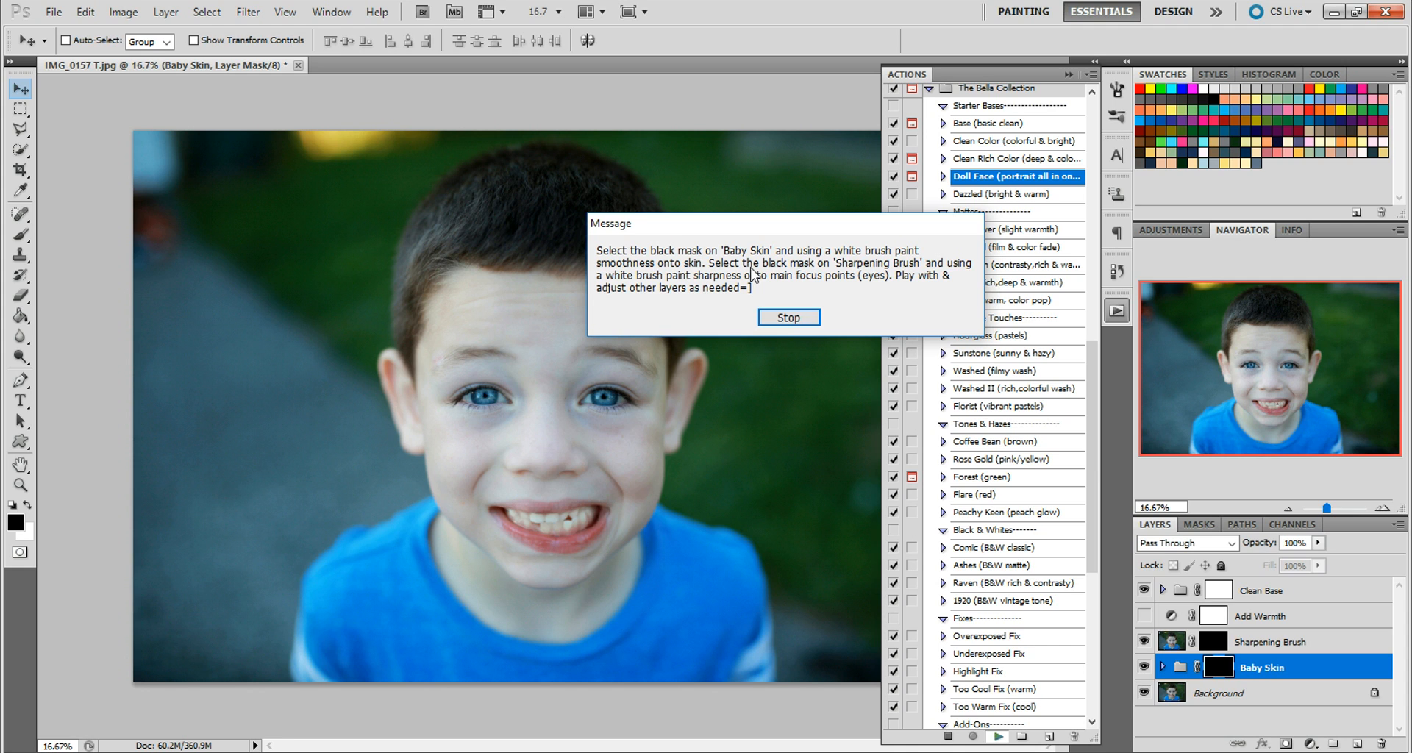
click(786, 317)
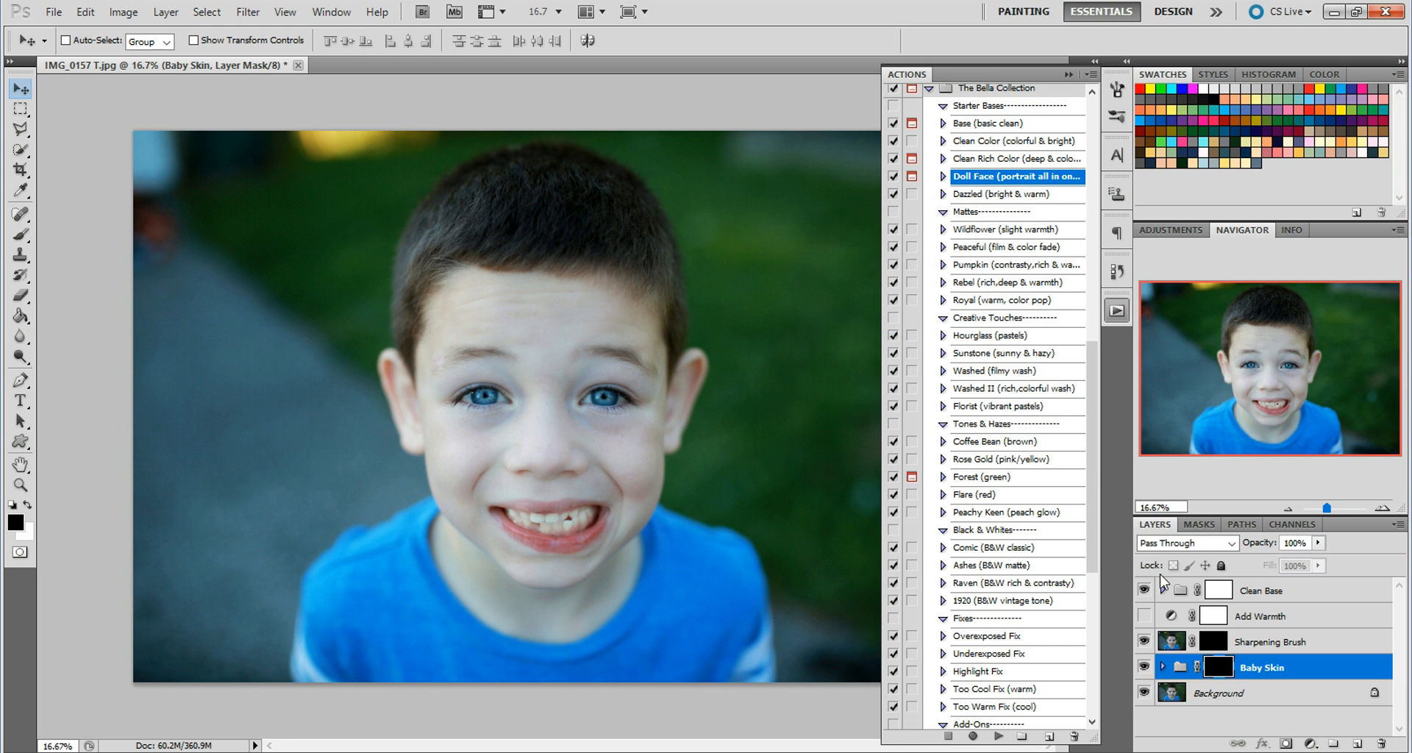
Expand the Clean Base group and make its Highlight Protection layer visible
click(1249, 597)
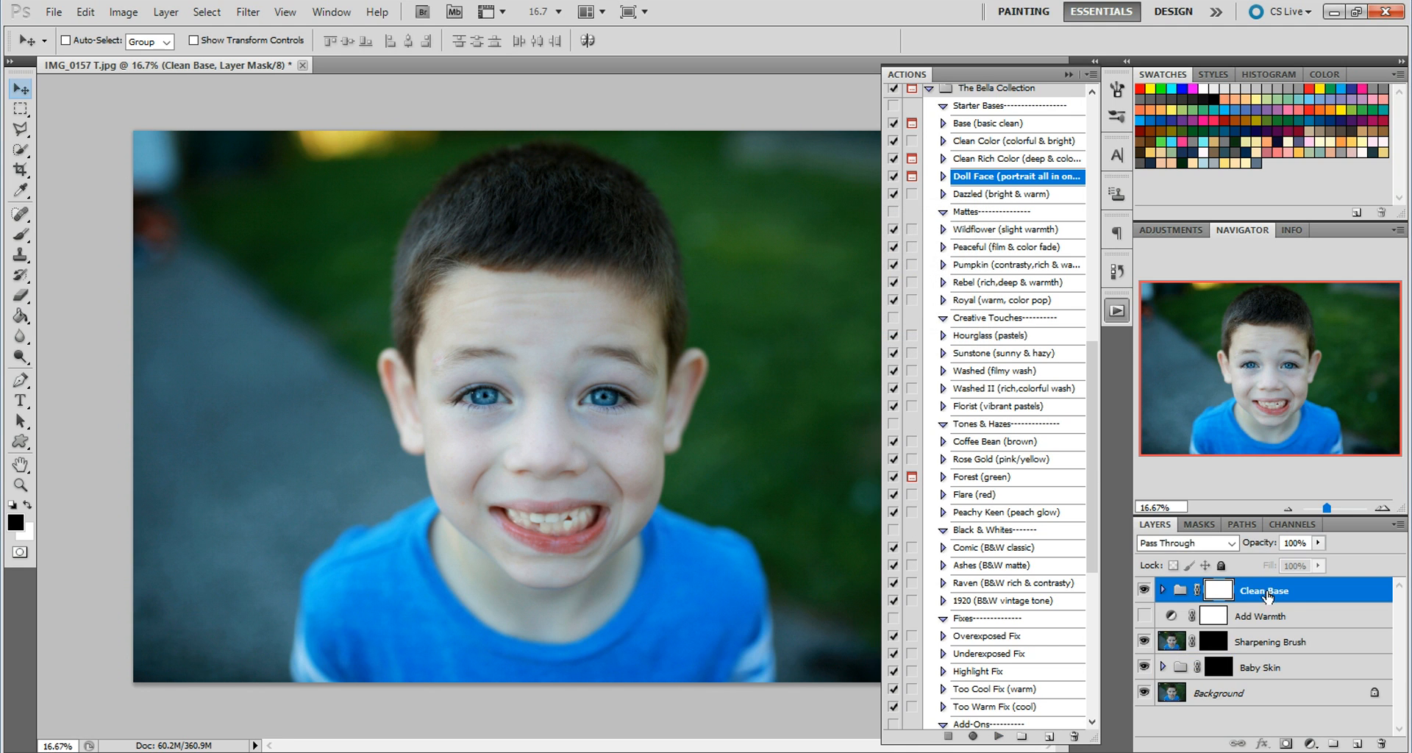
click(1163, 592)
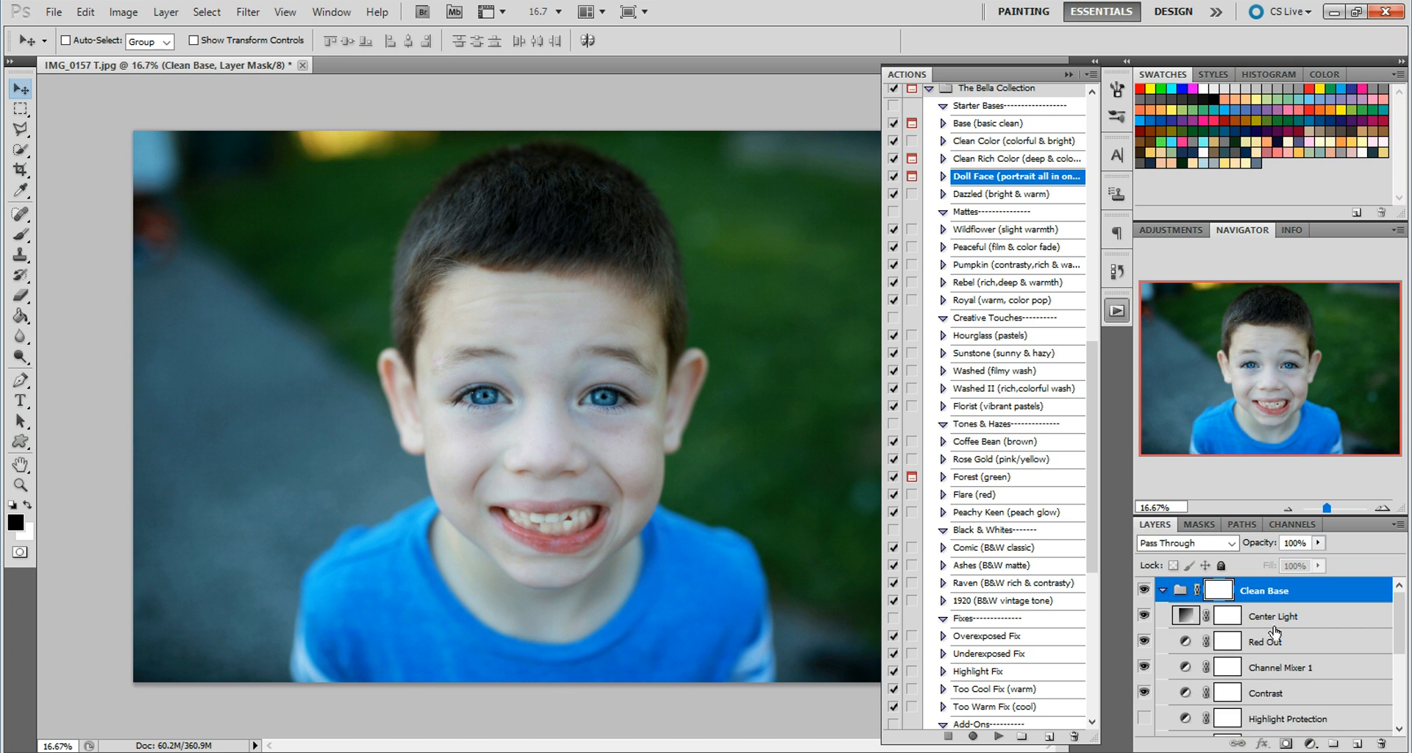
scroll(1400, 640, down, 3)
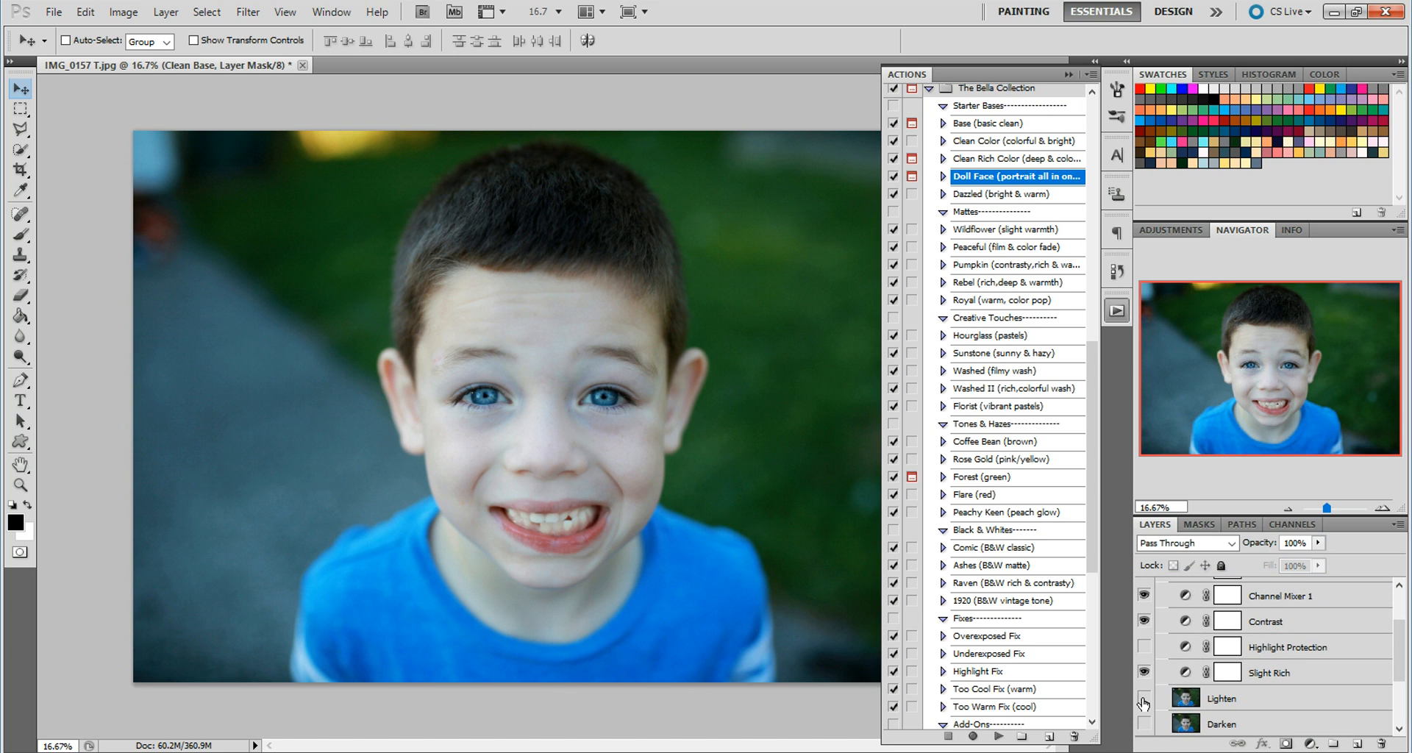
click(1144, 699)
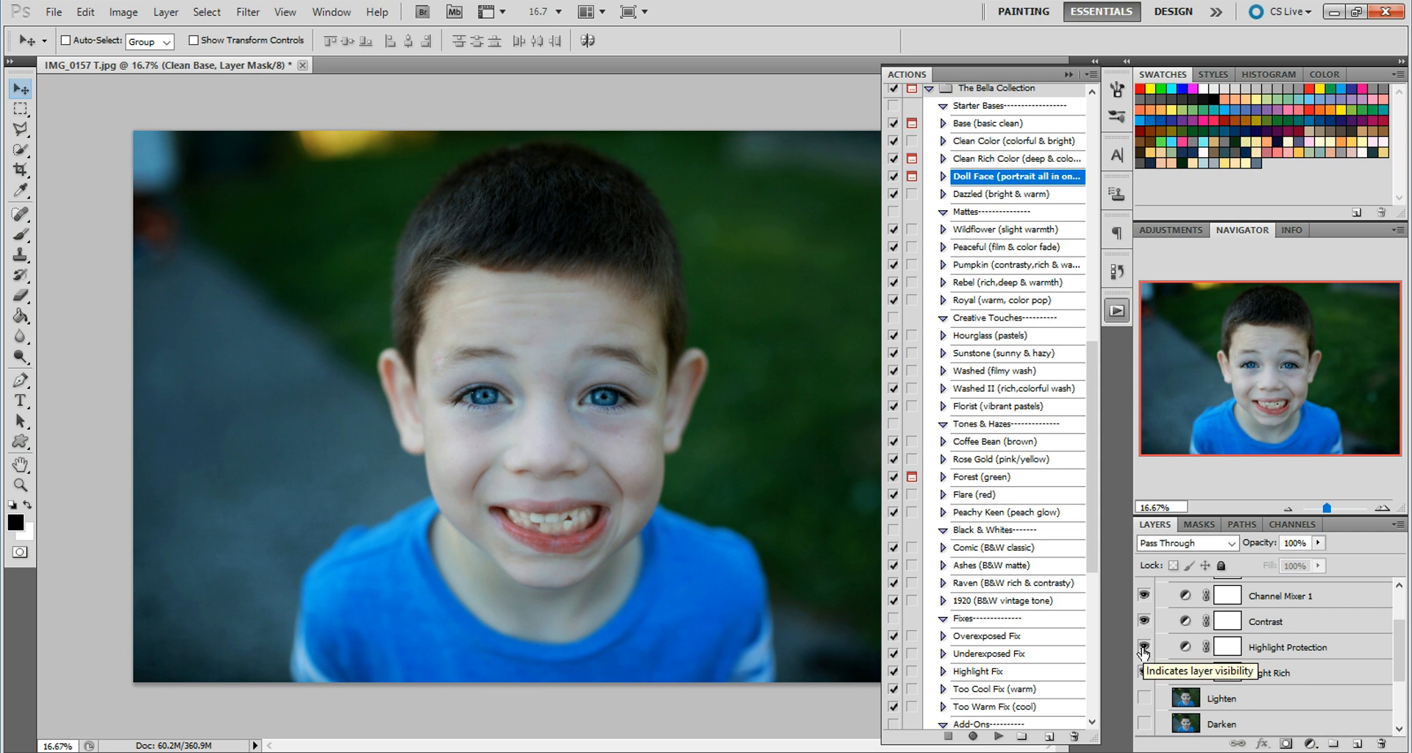
scroll(1374, 646, up, 3)
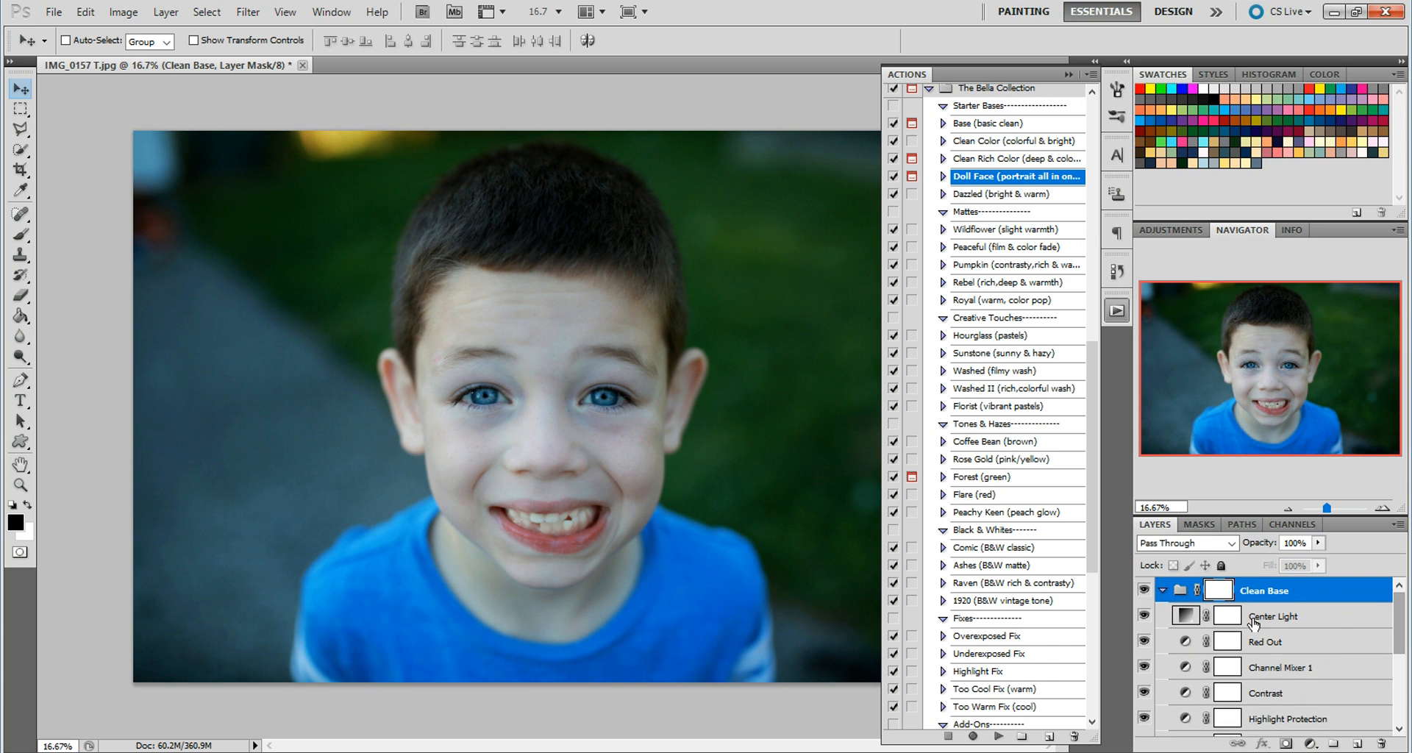
Reposition the Center Light layer's radial gradient over the boy's face and accept the gradient fill
double_click(1187, 618)
drag(616, 483, 625, 410)
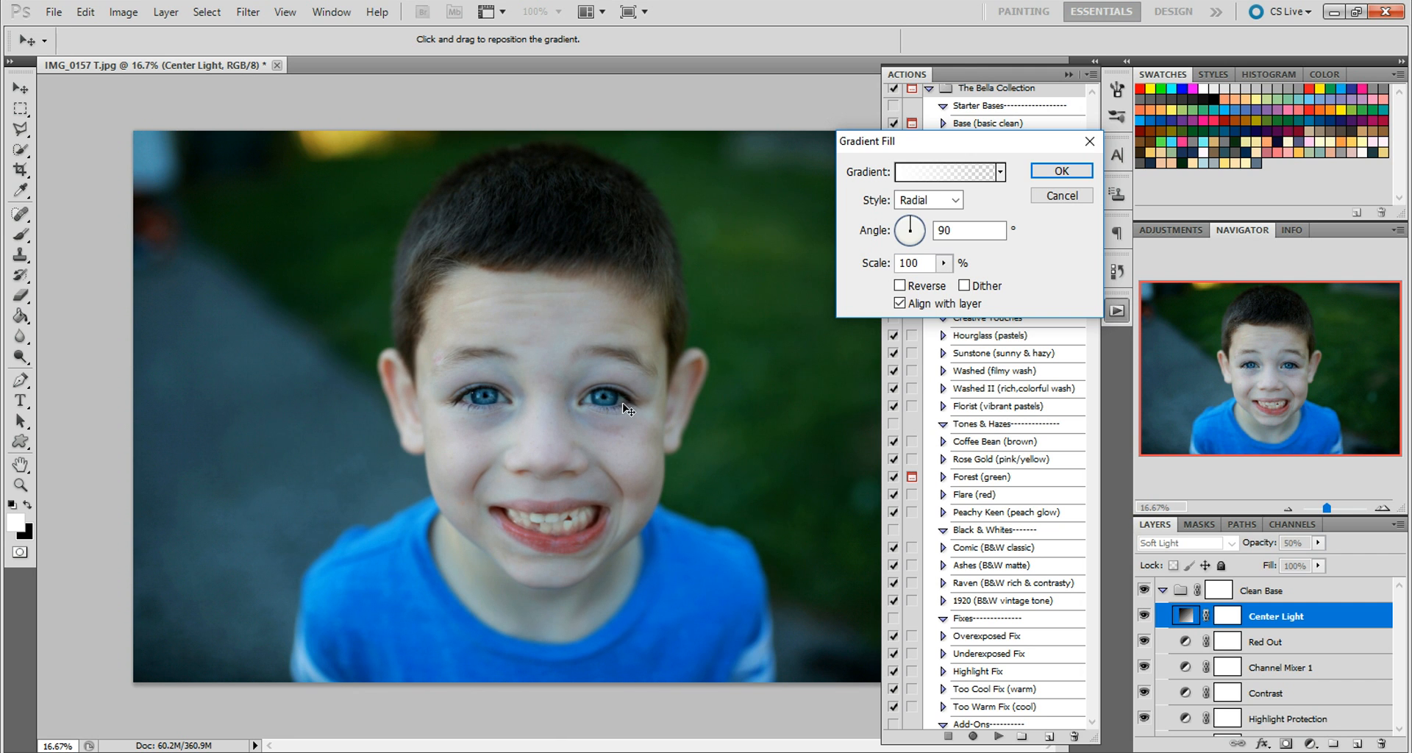
click(1061, 171)
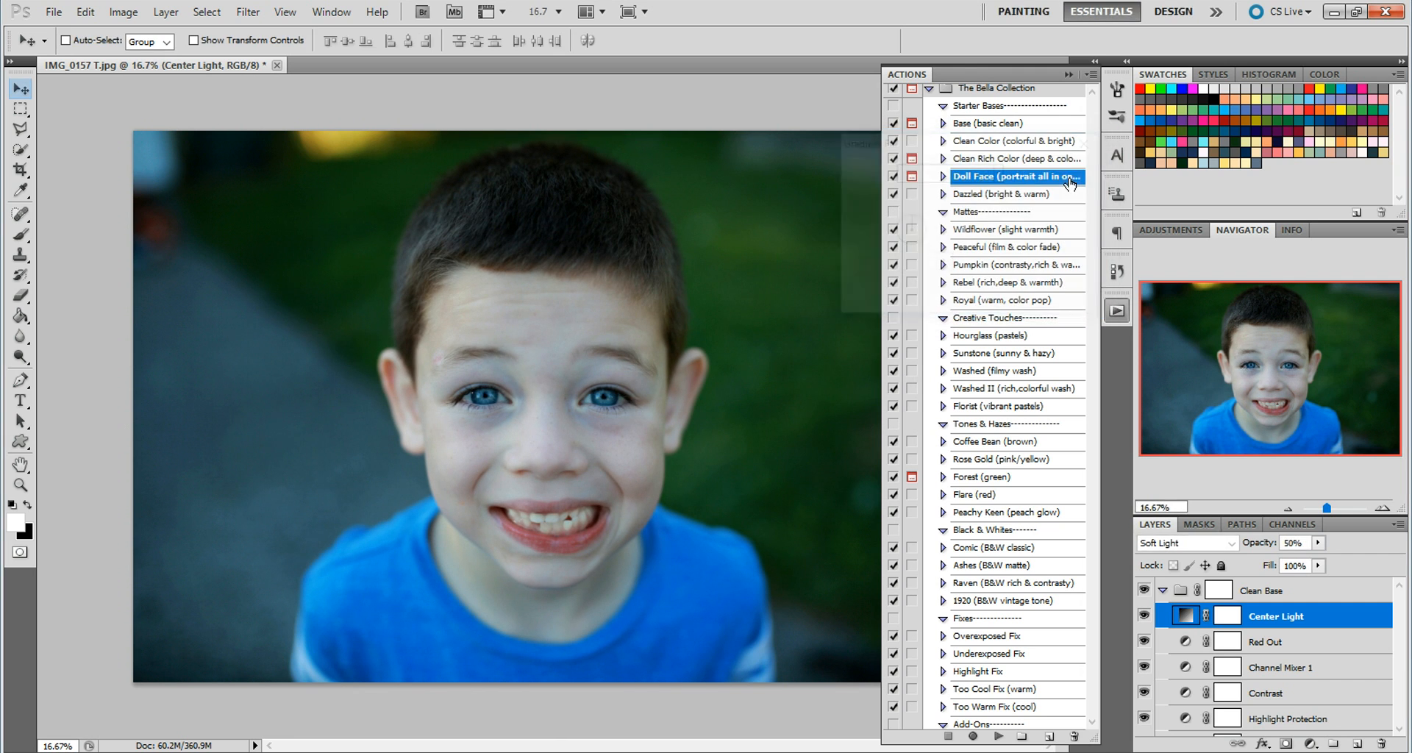
Collapse Clean Base, show Add Warmth, and paint black over the eyes on its mask with a 95 px brush at 100% opacity
click(1163, 590)
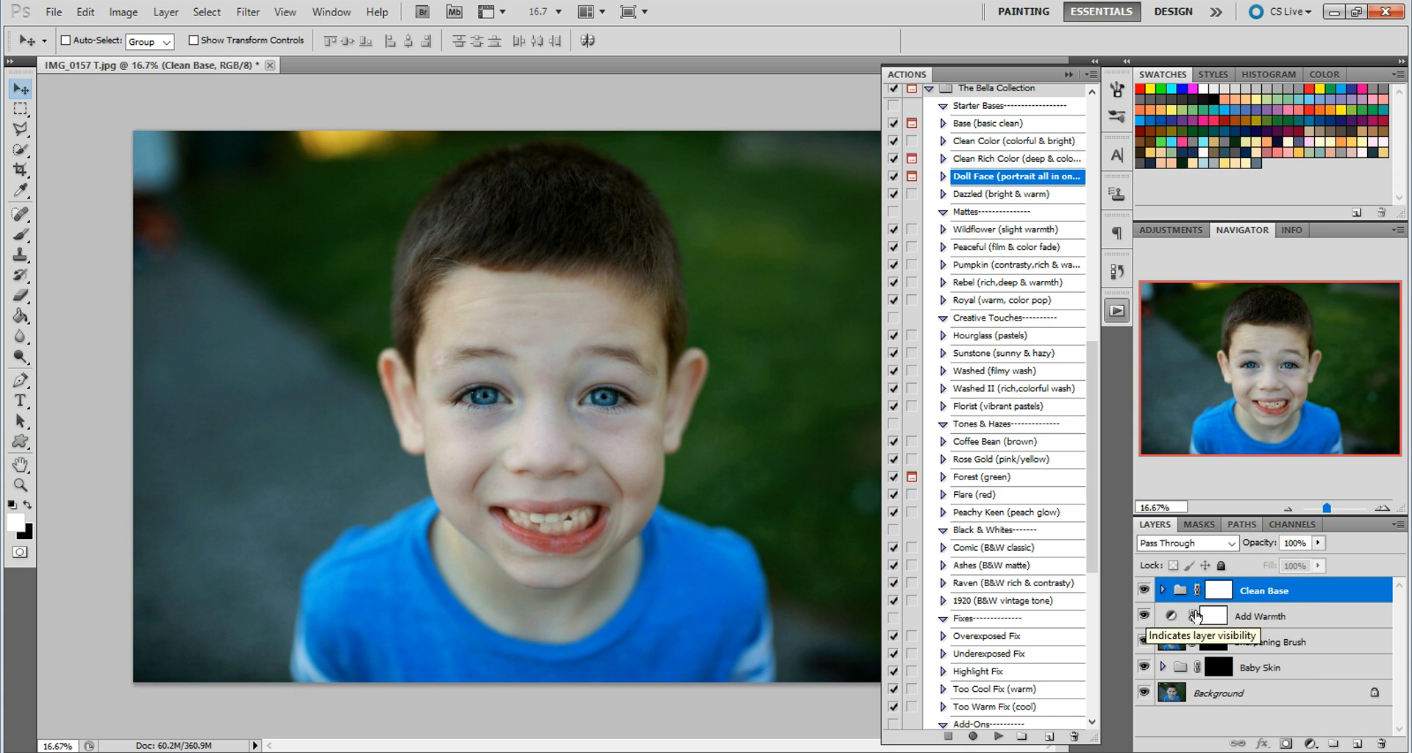
click(1216, 622)
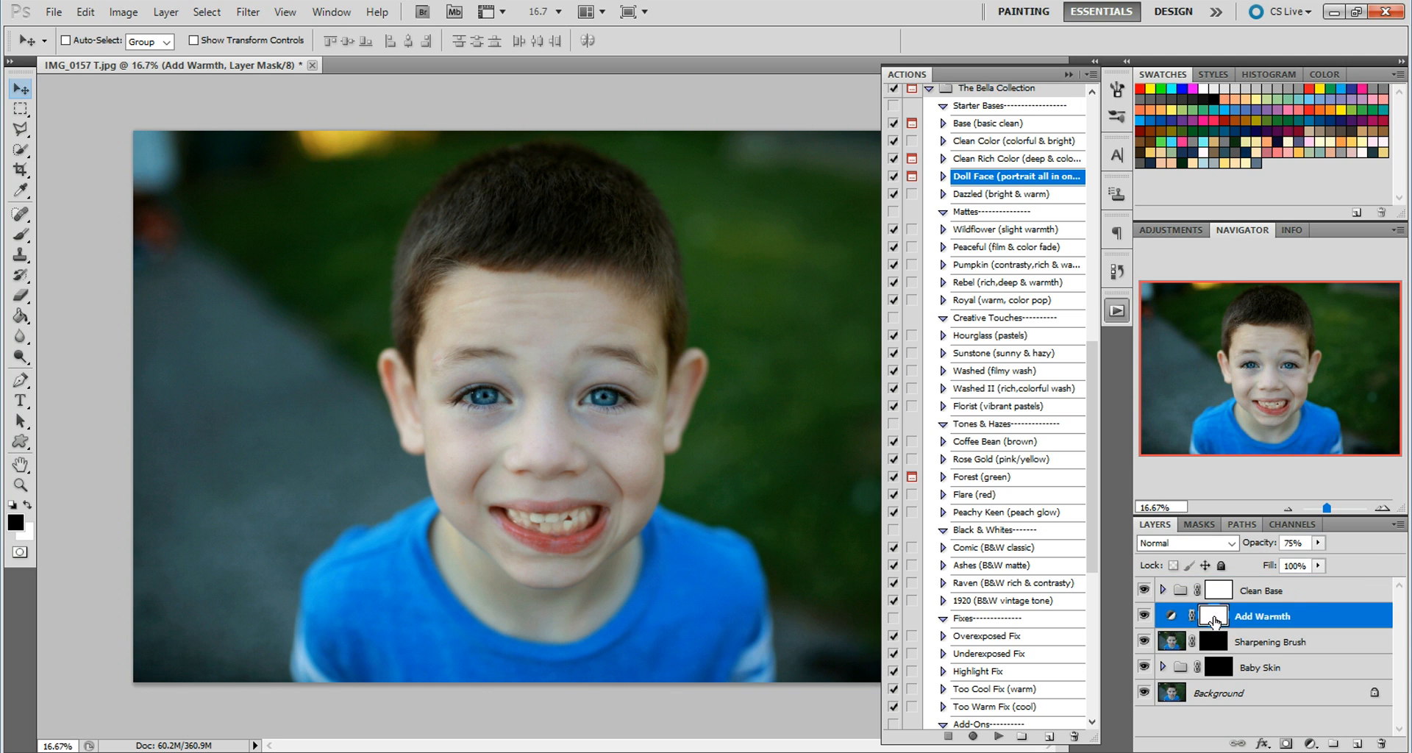
click(19, 235)
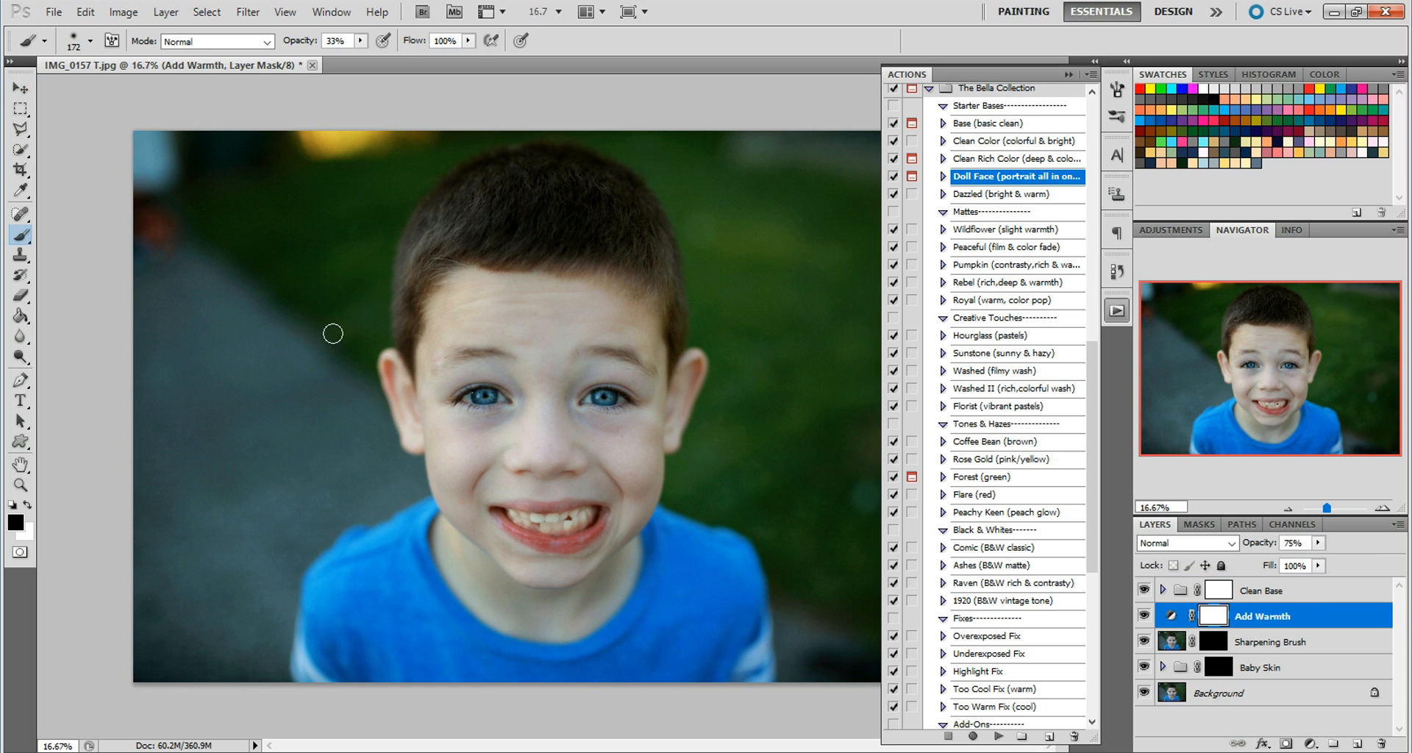
click(90, 41)
drag(103, 89, 109, 89)
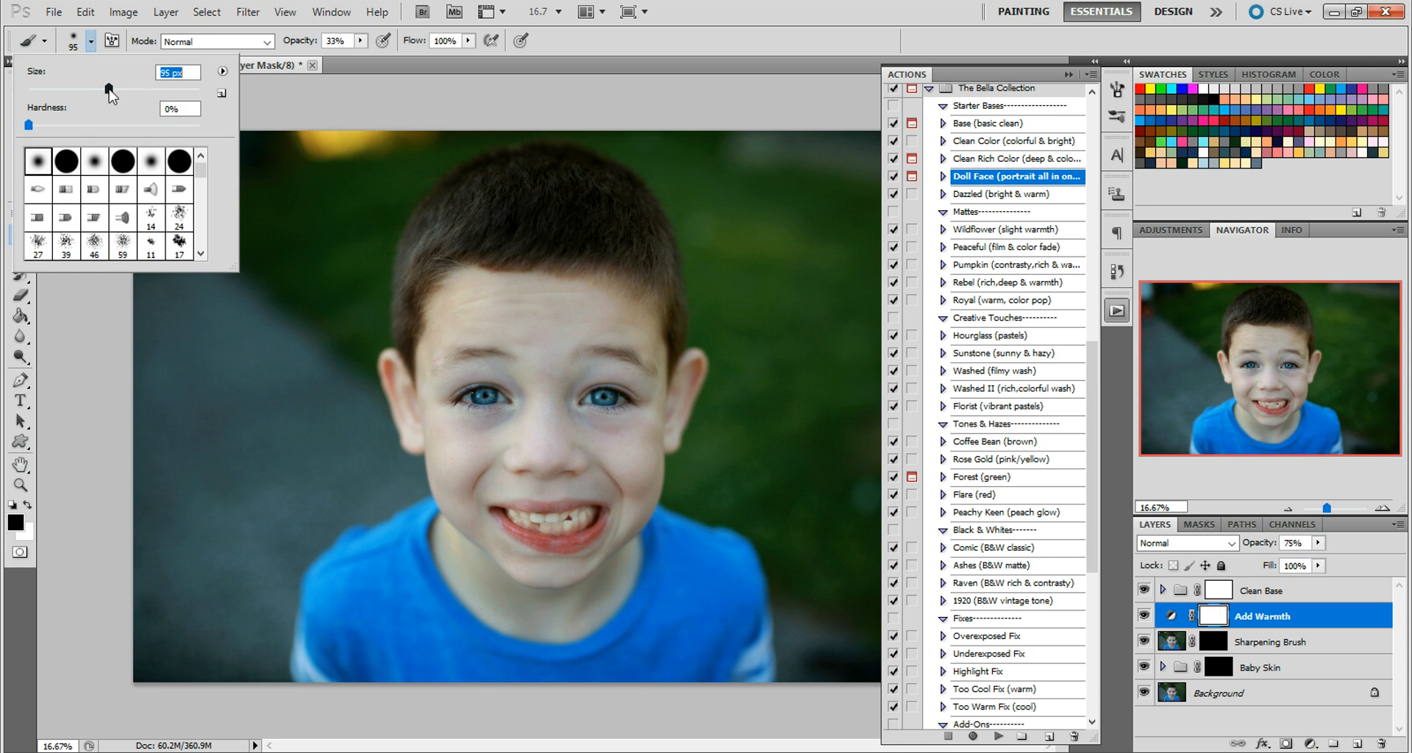
click(363, 42)
drag(361, 58, 464, 68)
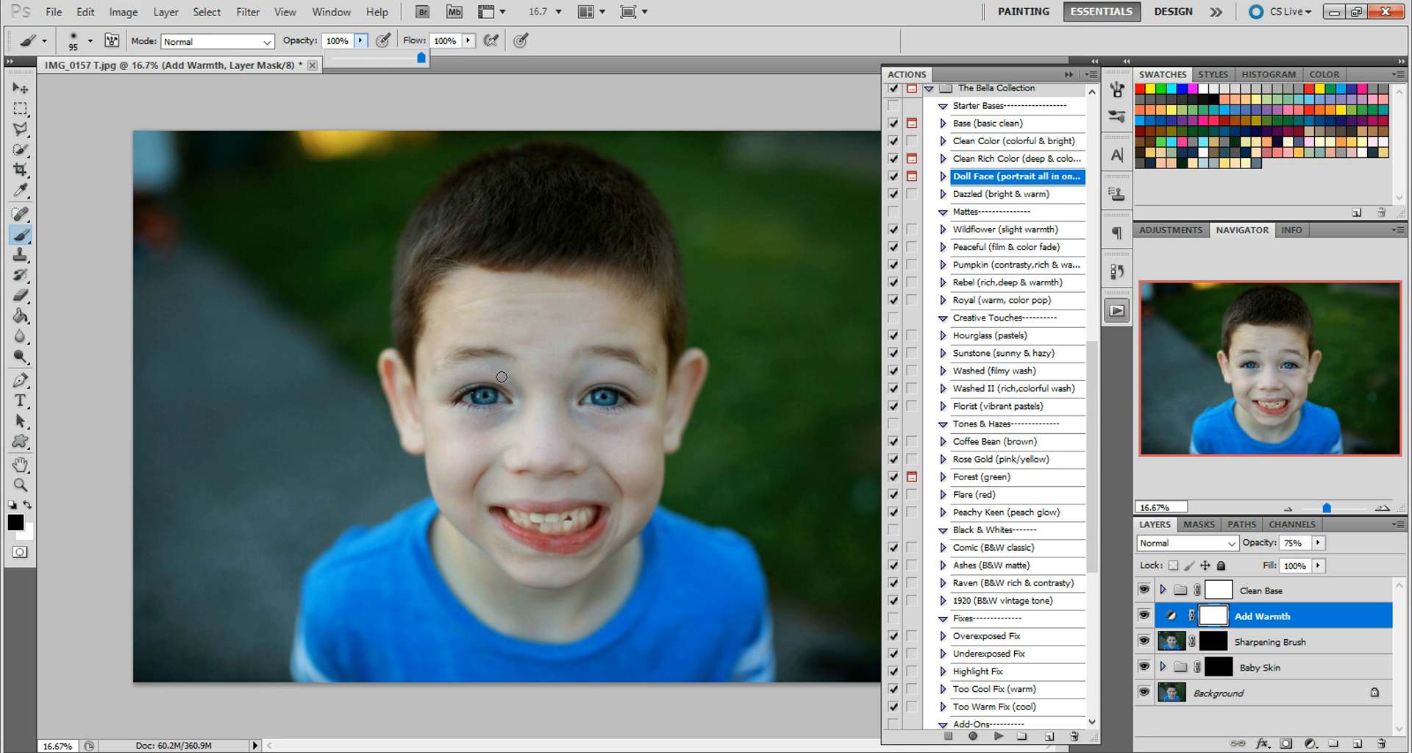
click(482, 395)
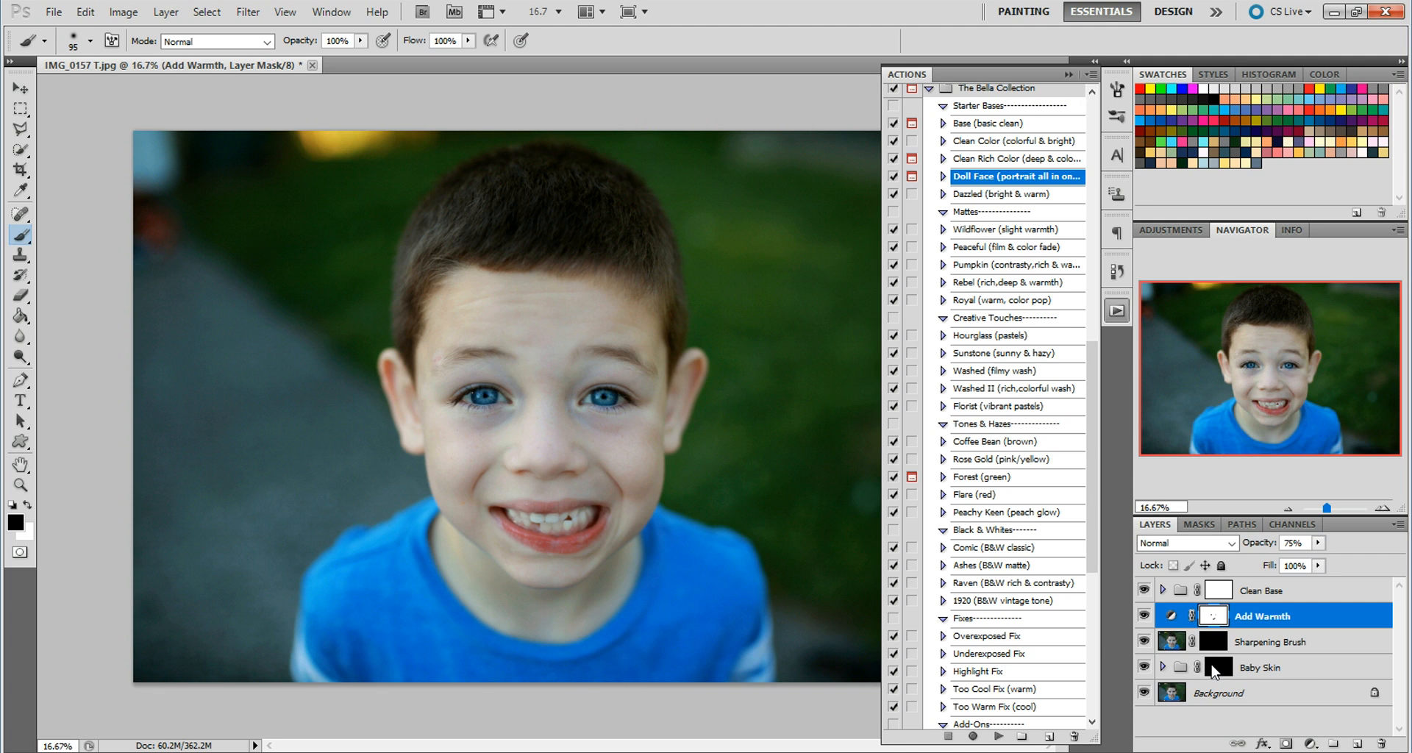
Paint white on the Baby Skin mask over the forehead and cheeks with a 226 px brush
click(1219, 669)
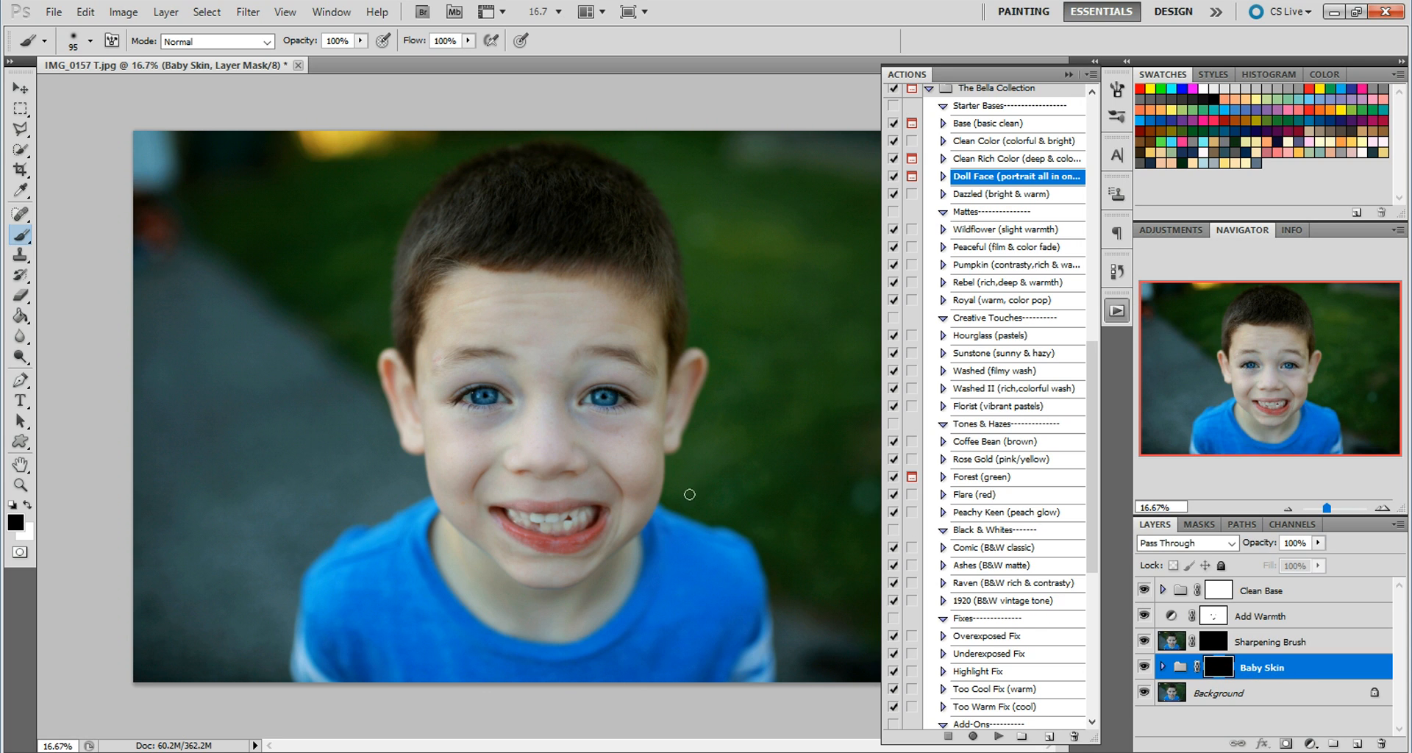
click(28, 504)
click(90, 40)
drag(128, 88, 131, 89)
text(226)
key(Return)
click(429, 340)
mouse_move(571, 332)
mouse_down()
mouse_move(535, 405)
mouse_move(448, 452)
mouse_move(450, 487)
mouse_up()
mouse_move(557, 394)
mouse_down()
mouse_move(589, 441)
mouse_move(611, 444)
mouse_move(600, 429)
mouse_move(642, 439)
mouse_move(621, 464)
mouse_up()
Reduce the brush to 172 px and paint skin smoothing around the eyes and nose on the Baby Skin mask
click(90, 42)
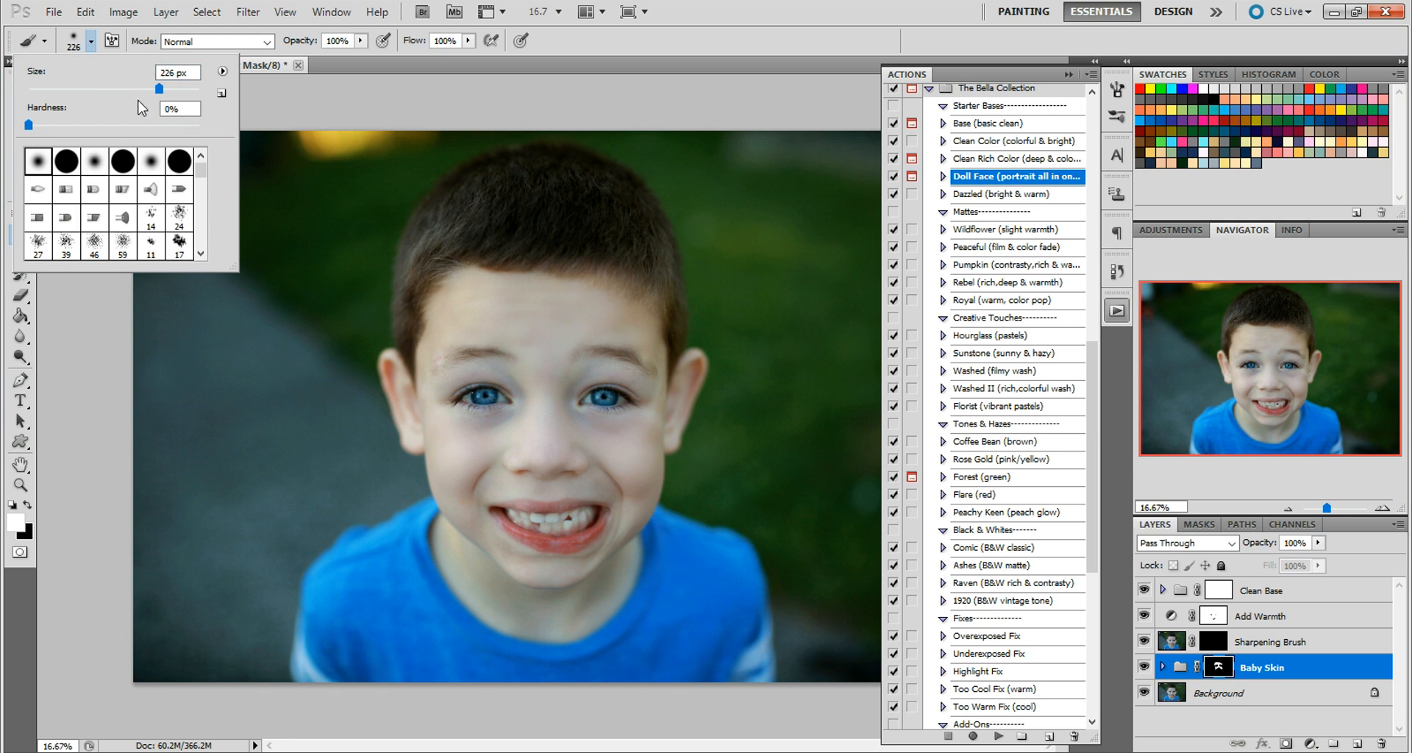
drag(157, 90, 145, 89)
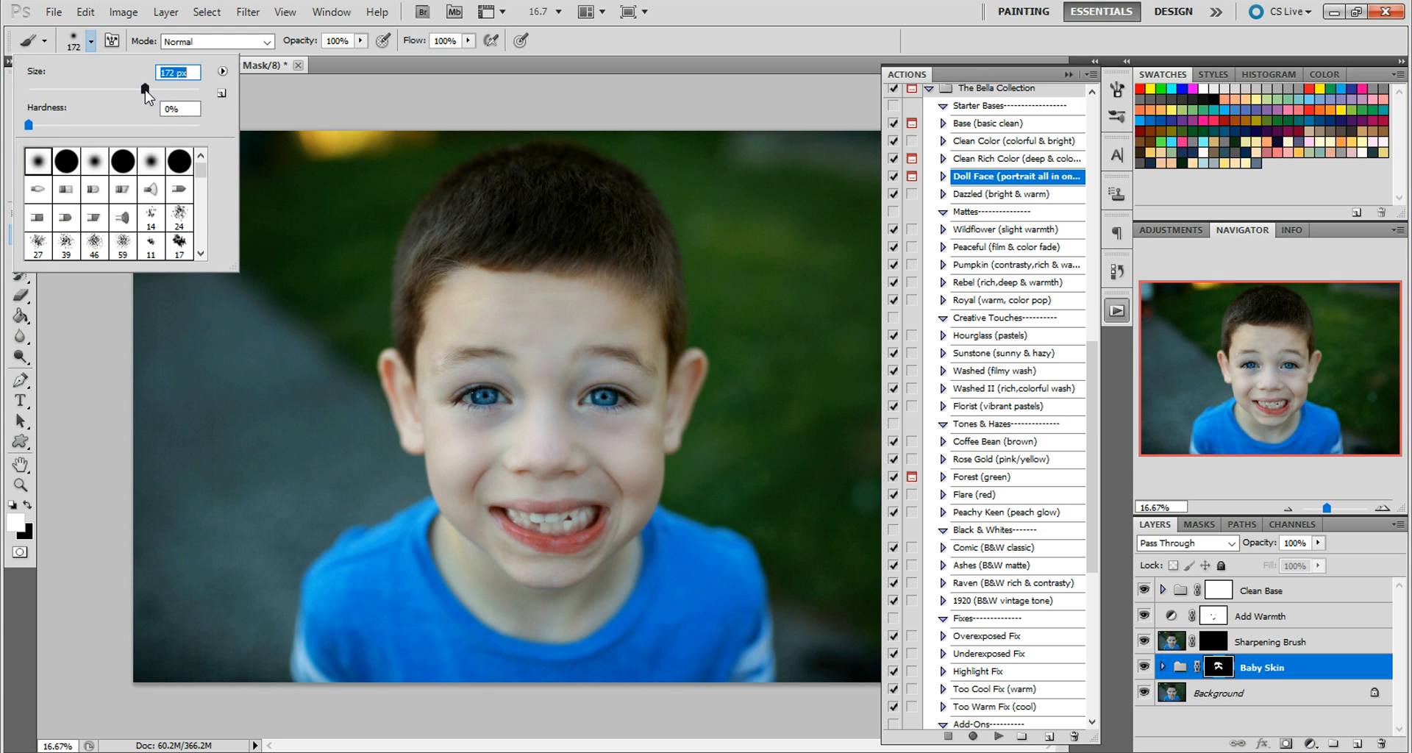
click(439, 398)
mouse_move(464, 375)
mouse_down()
mouse_move(558, 393)
mouse_move(612, 366)
mouse_move(647, 393)
mouse_move(637, 505)
mouse_move(623, 478)
mouse_move(494, 484)
mouse_move(470, 510)
mouse_move(457, 490)
mouse_move(477, 529)
mouse_move(550, 575)
mouse_move(601, 549)
mouse_move(554, 432)
mouse_up()
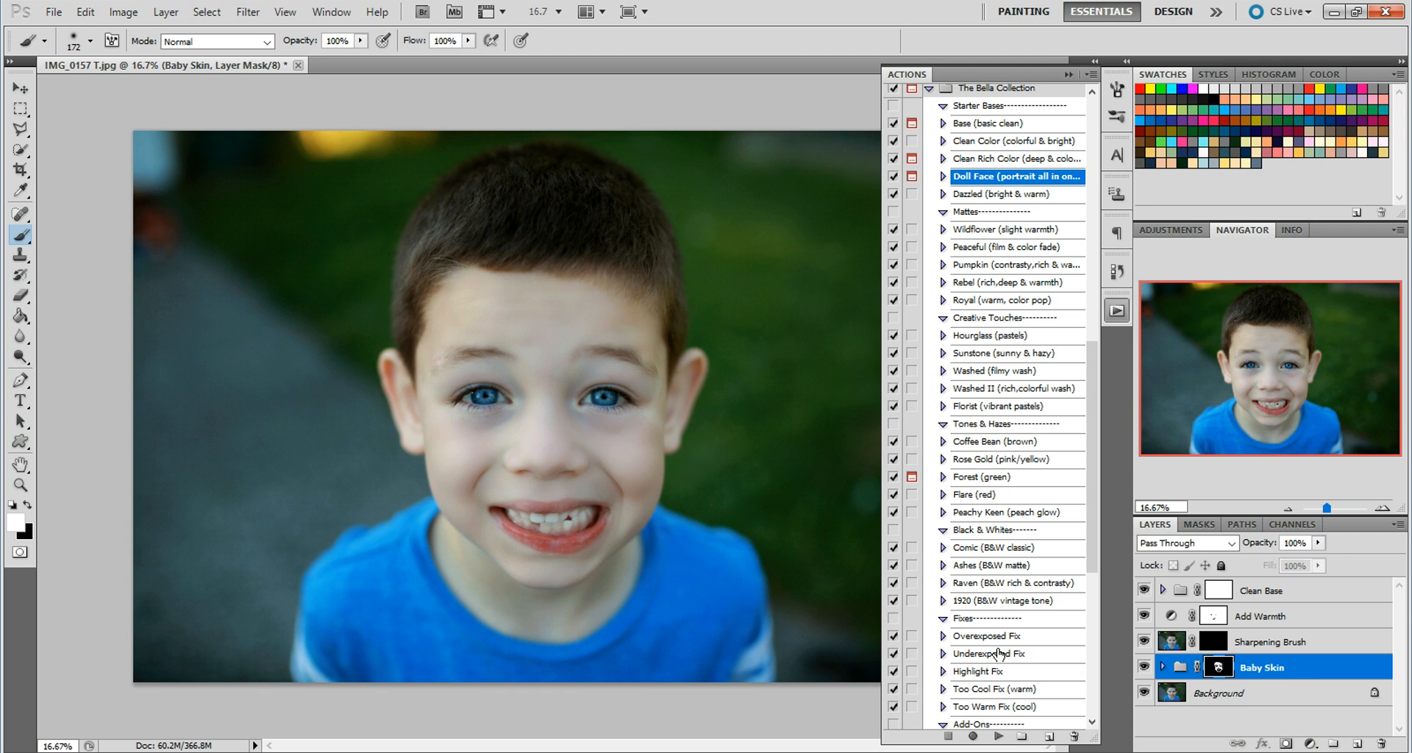
Lower the Baby Skin group's opacity to about 65%
click(1318, 542)
drag(1324, 563, 1287, 559)
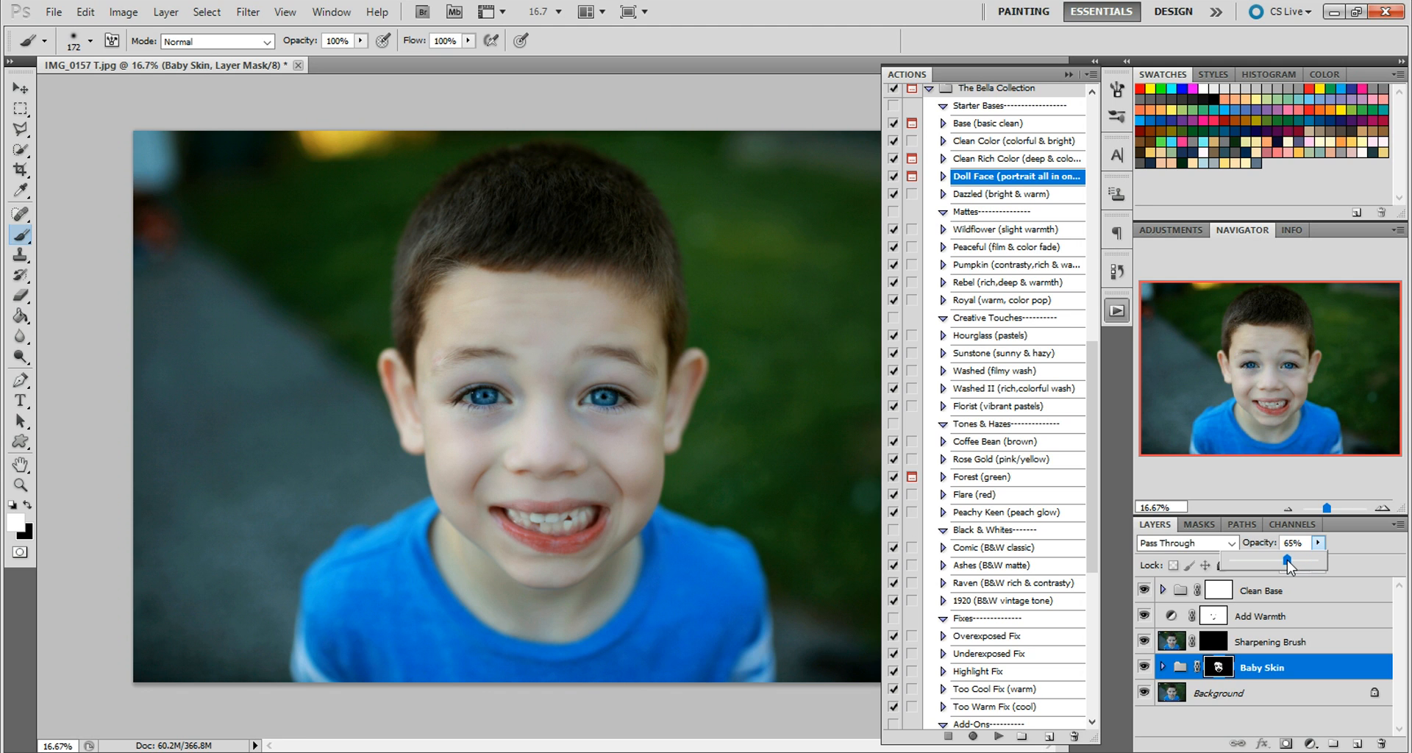
drag(1285, 562, 1284, 561)
Paint white on the Sharpening Brush mask over the eyes and mouth to sharpen those focus points
click(1216, 646)
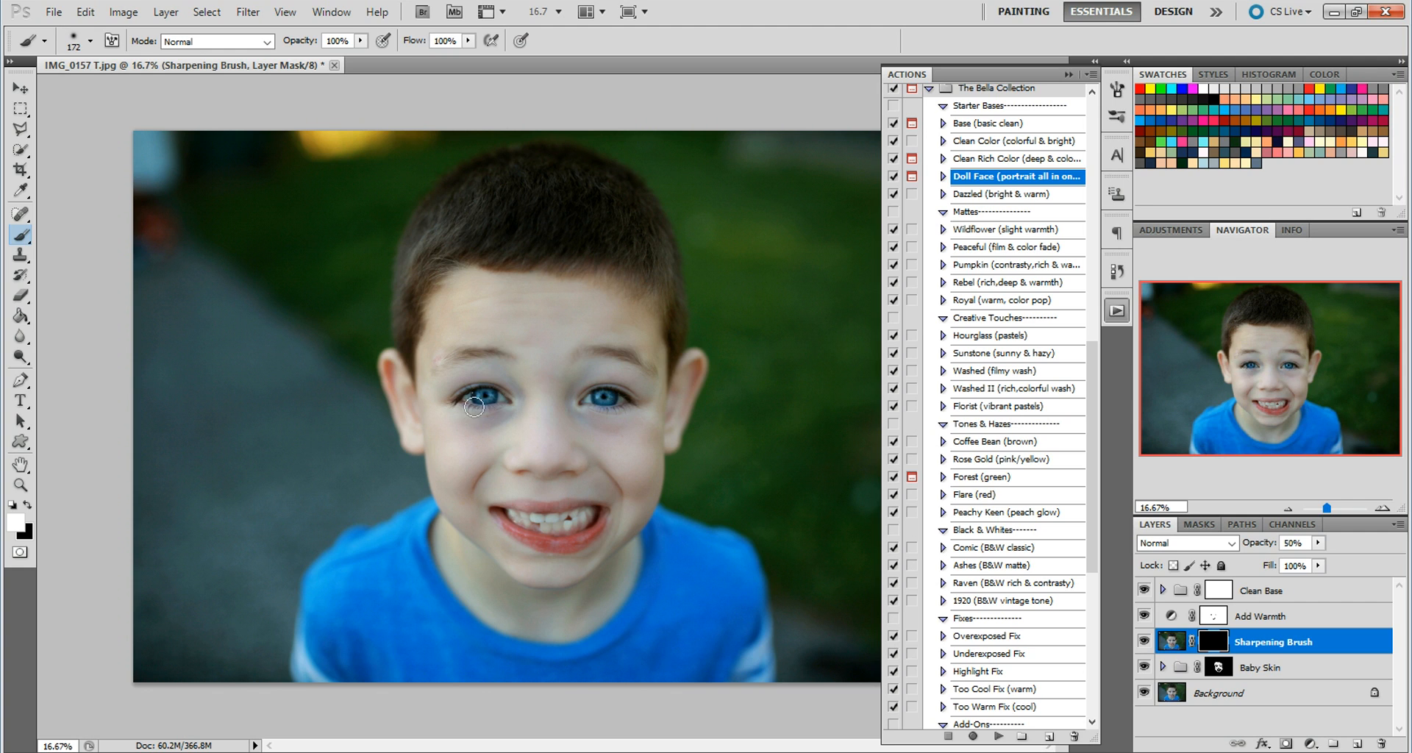
mouse_move(499, 401)
mouse_down()
mouse_move(462, 395)
mouse_move(505, 397)
mouse_move(458, 400)
mouse_move(494, 400)
mouse_up()
mouse_move(579, 406)
mouse_down()
mouse_move(637, 404)
mouse_move(659, 376)
mouse_up()
mouse_move(504, 467)
mouse_down()
mouse_move(607, 469)
mouse_move(619, 510)
mouse_move(488, 512)
mouse_move(564, 540)
mouse_move(575, 526)
mouse_move(522, 518)
mouse_move(600, 505)
mouse_move(603, 530)
mouse_move(552, 524)
mouse_move(485, 471)
mouse_move(472, 503)
mouse_move(605, 470)
mouse_move(621, 488)
mouse_move(620, 510)
mouse_move(577, 547)
mouse_move(526, 551)
mouse_move(507, 513)
mouse_move(544, 508)
mouse_move(586, 528)
mouse_move(604, 518)
mouse_move(537, 510)
mouse_move(664, 478)
mouse_move(666, 493)
mouse_move(633, 536)
mouse_move(411, 455)
mouse_up()
mouse_move(412, 455)
mouse_down()
mouse_move(627, 457)
mouse_move(731, 488)
mouse_move(528, 369)
mouse_up()
mouse_move(529, 370)
mouse_down()
mouse_move(505, 397)
mouse_move(459, 397)
mouse_move(655, 426)
mouse_move(578, 405)
mouse_up()
Run the Too Cool Fix (warm) action above the Clean Base group and lower the resulting group's opacity to 56%
click(1278, 594)
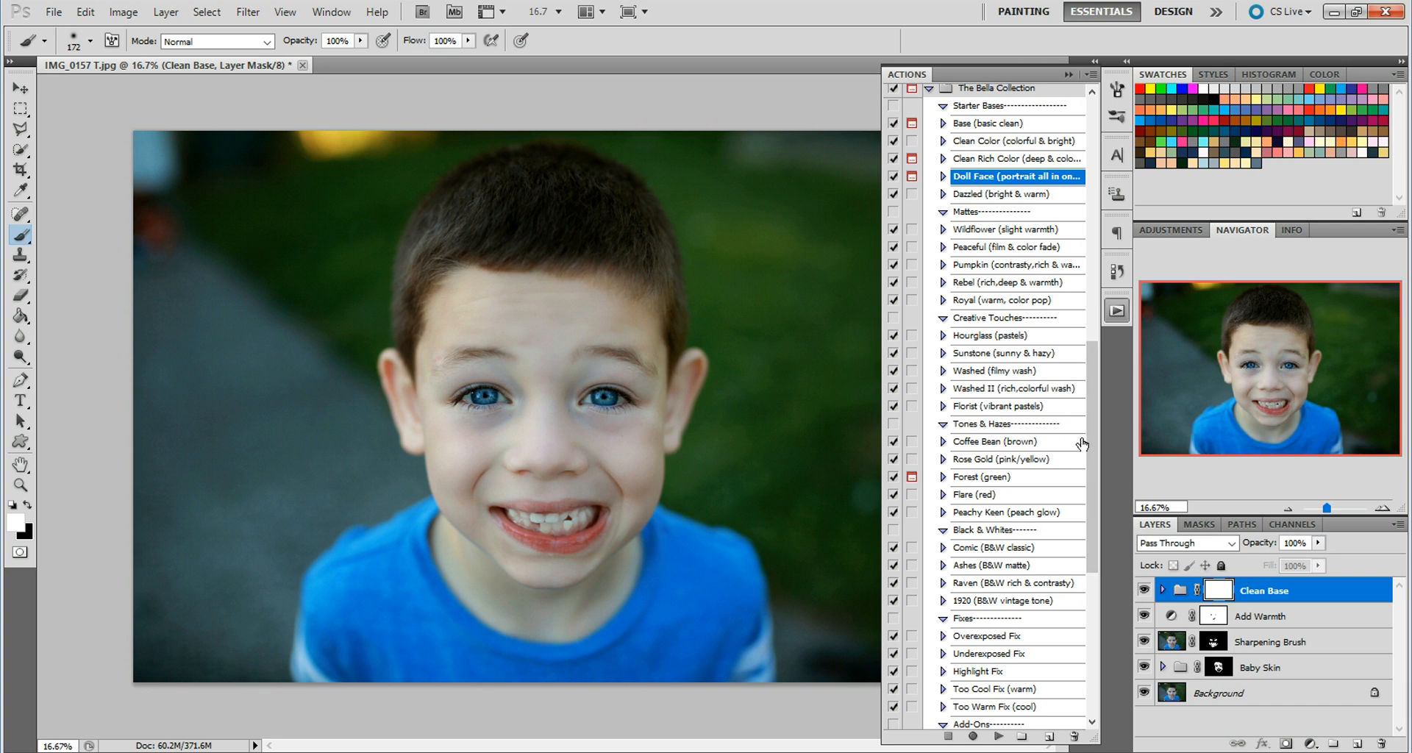
scroll(1097, 443, down, 1)
click(1010, 639)
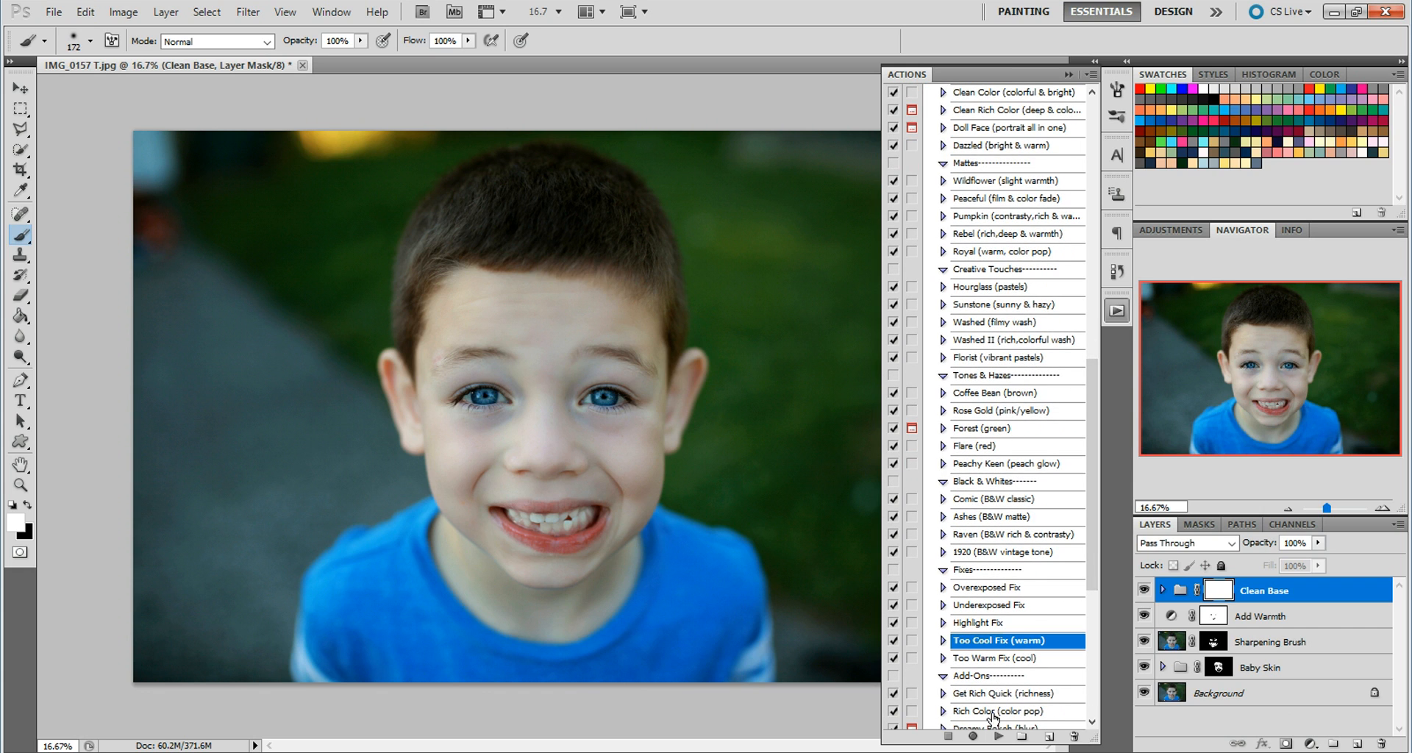
click(996, 736)
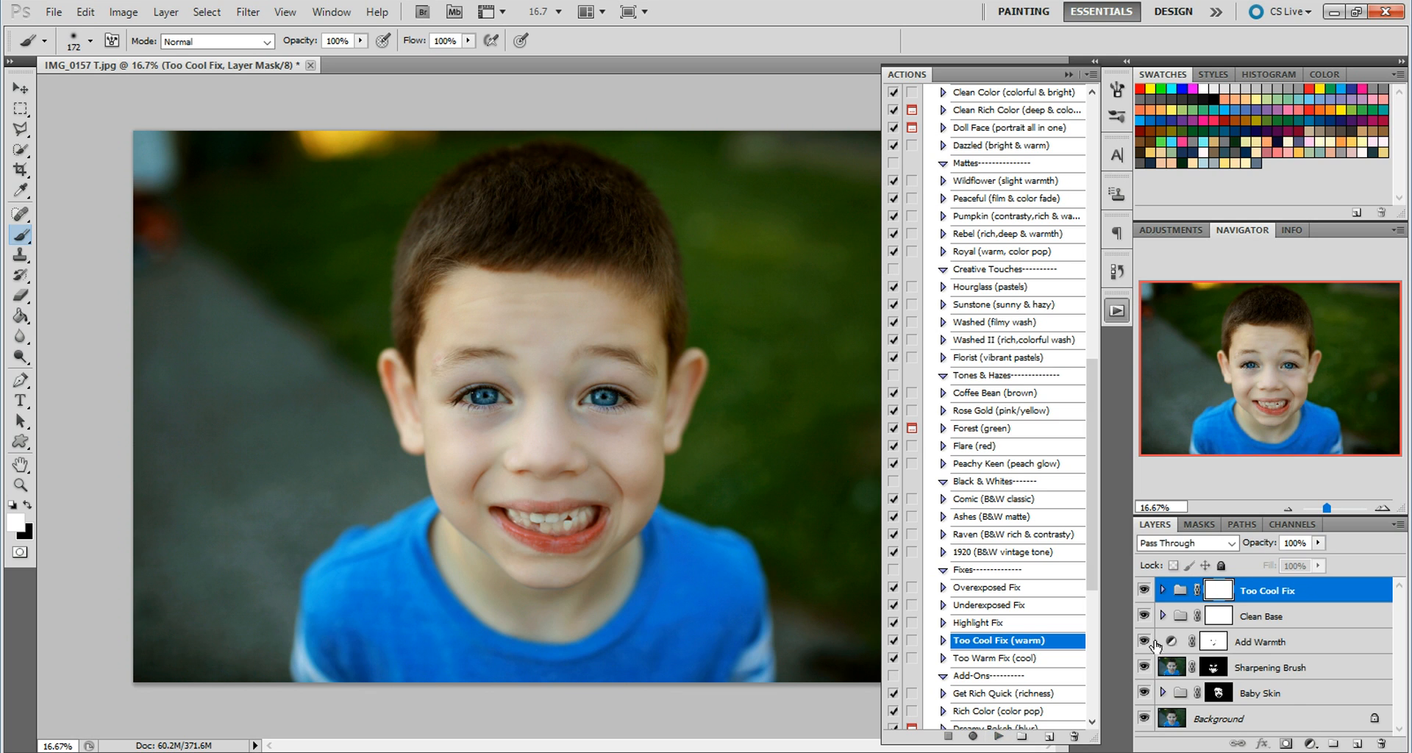
click(1318, 543)
drag(1315, 559, 1279, 564)
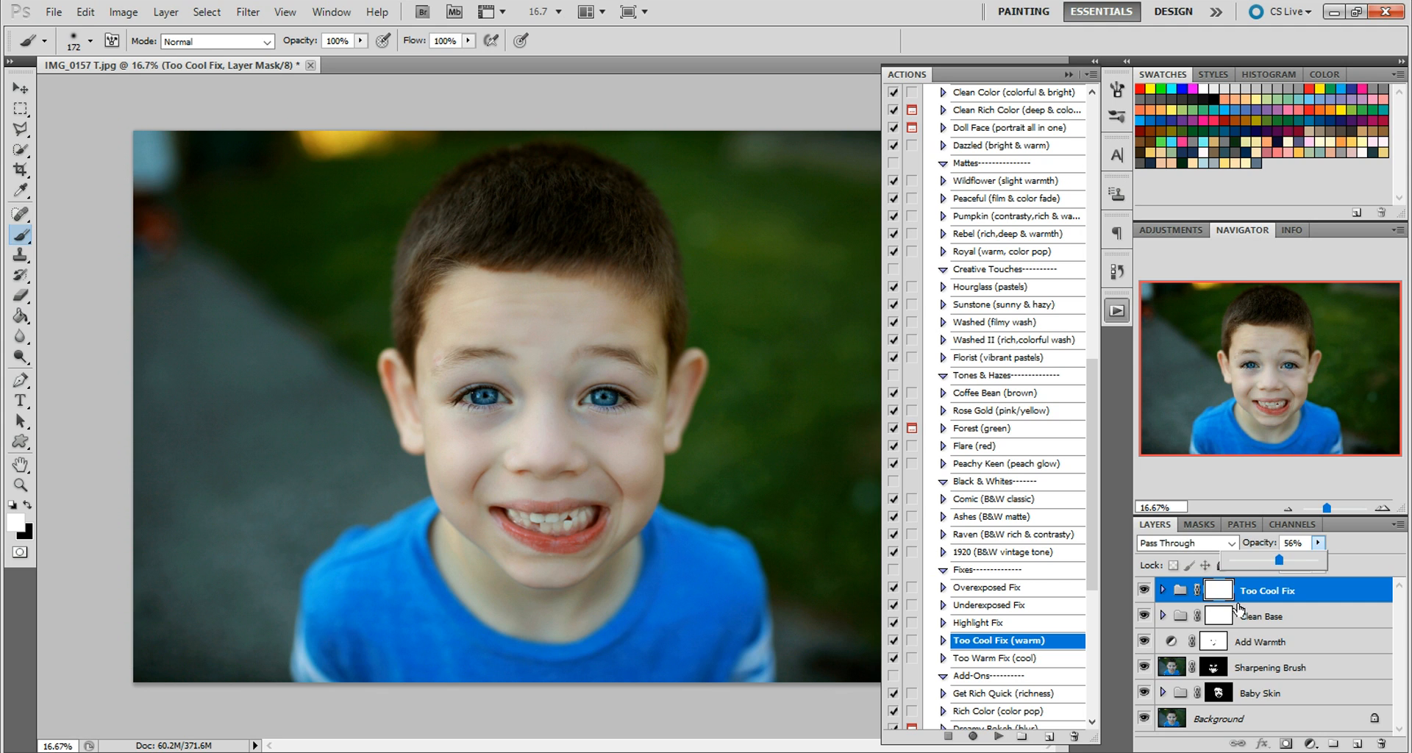
Paint black over both eyes on the Too Cool Fix mask with a 92 px brush to remove the warming there
click(1219, 590)
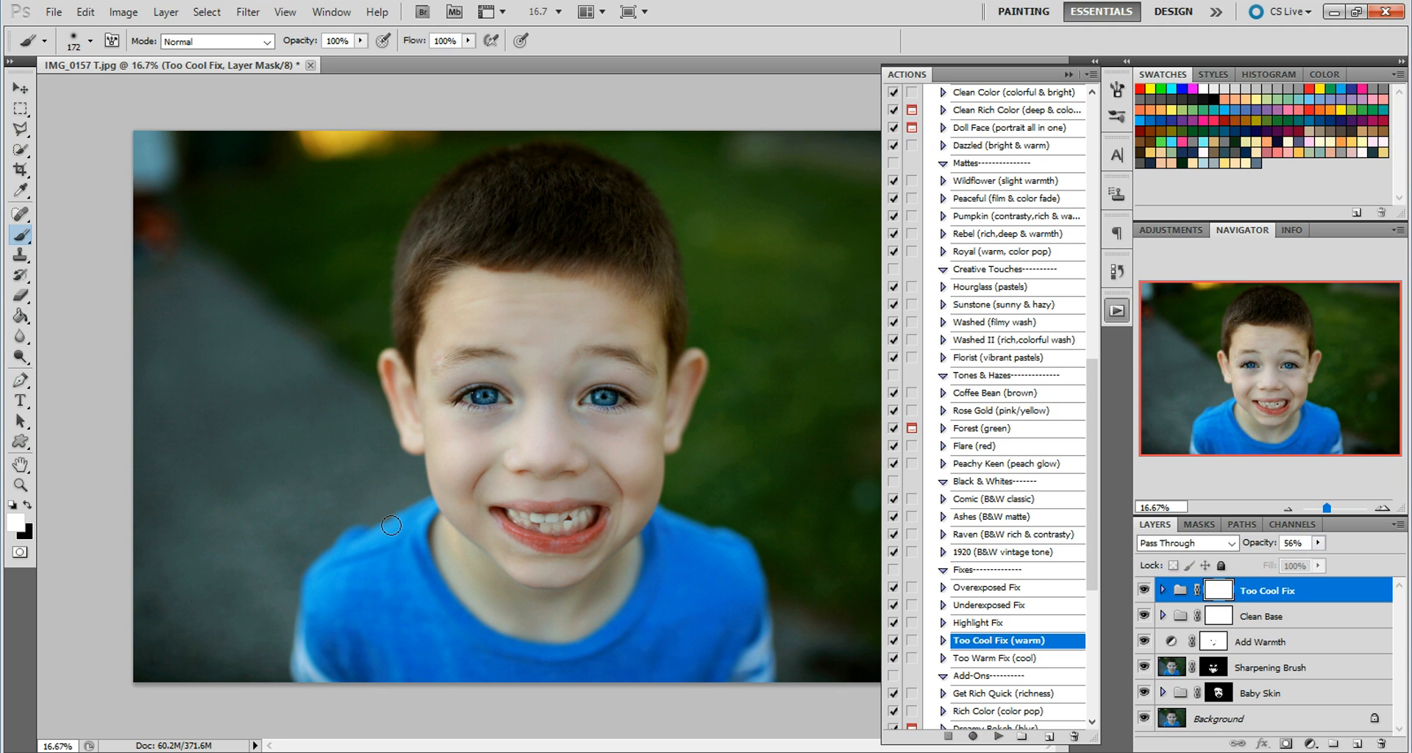
click(27, 505)
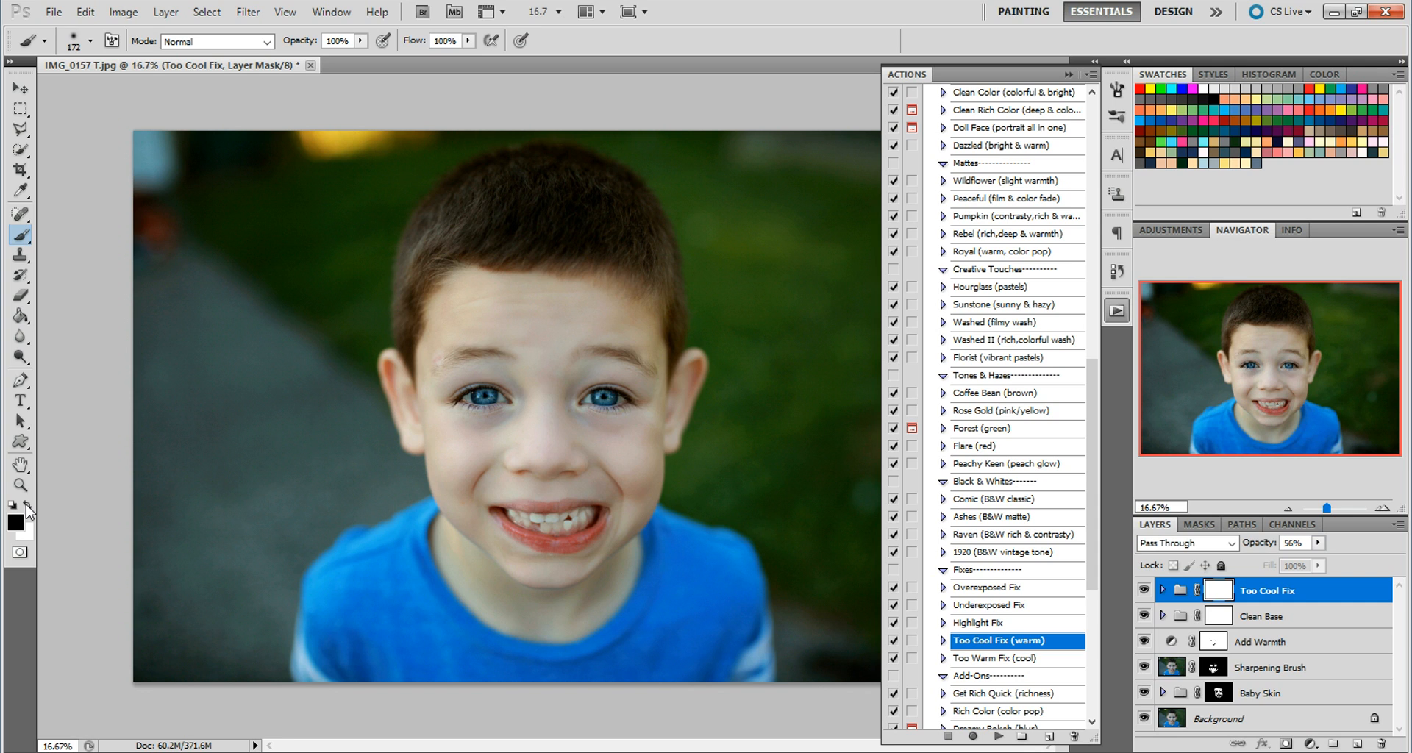
click(91, 42)
drag(110, 87, 106, 86)
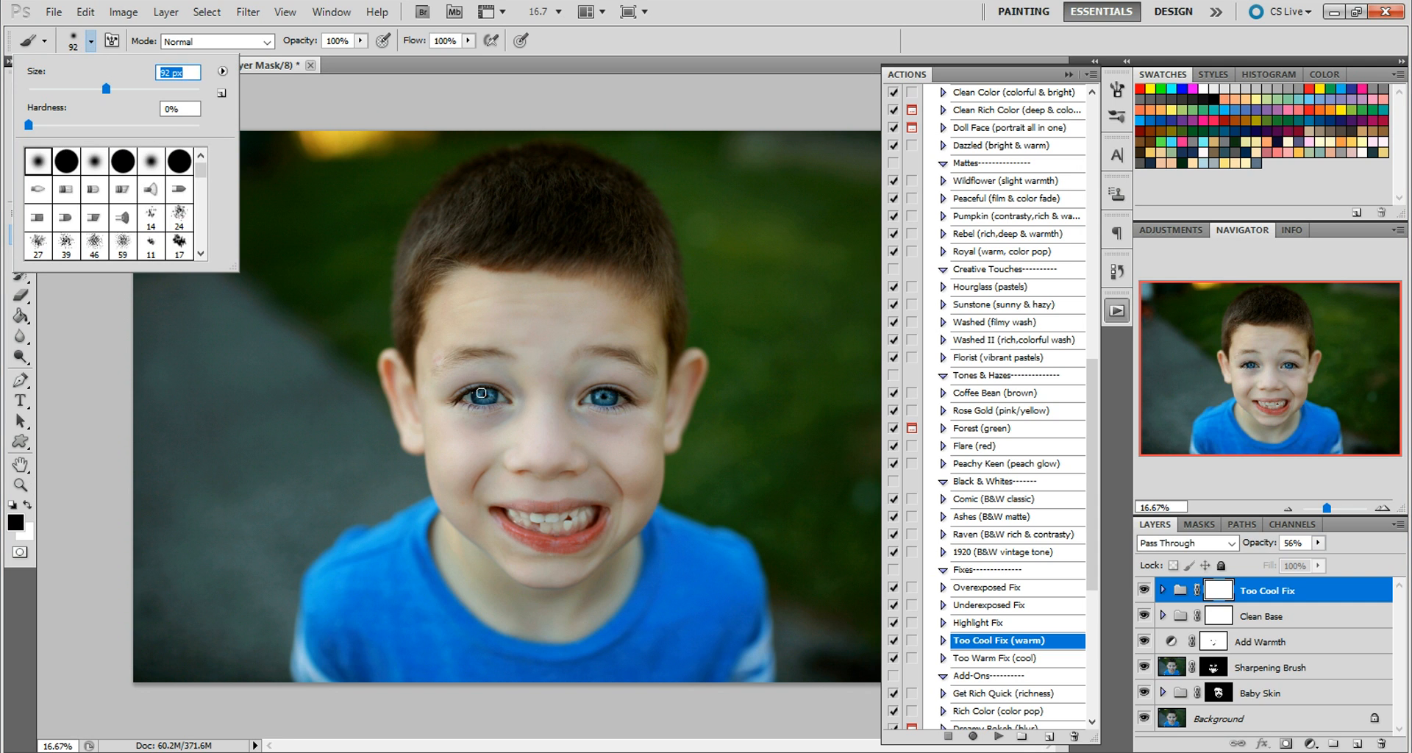
click(483, 395)
mouse_move(490, 397)
mouse_down()
mouse_move(478, 400)
mouse_move(493, 395)
mouse_up()
drag(586, 414, 607, 401)
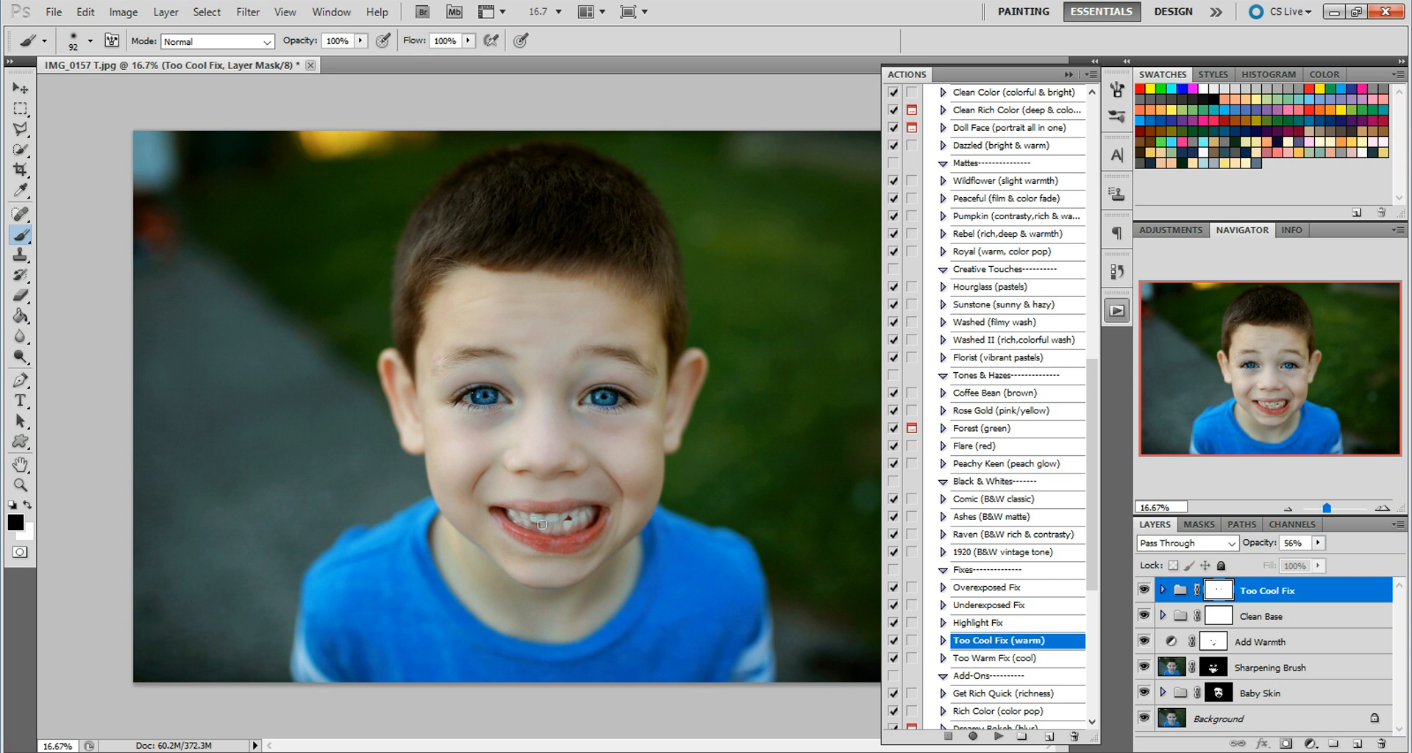
Paint black over the teeth on the Too Cool Fix mask and compare the edit with the original in Windows Photo Viewer
drag(512, 517, 589, 515)
key(alt+Tab)
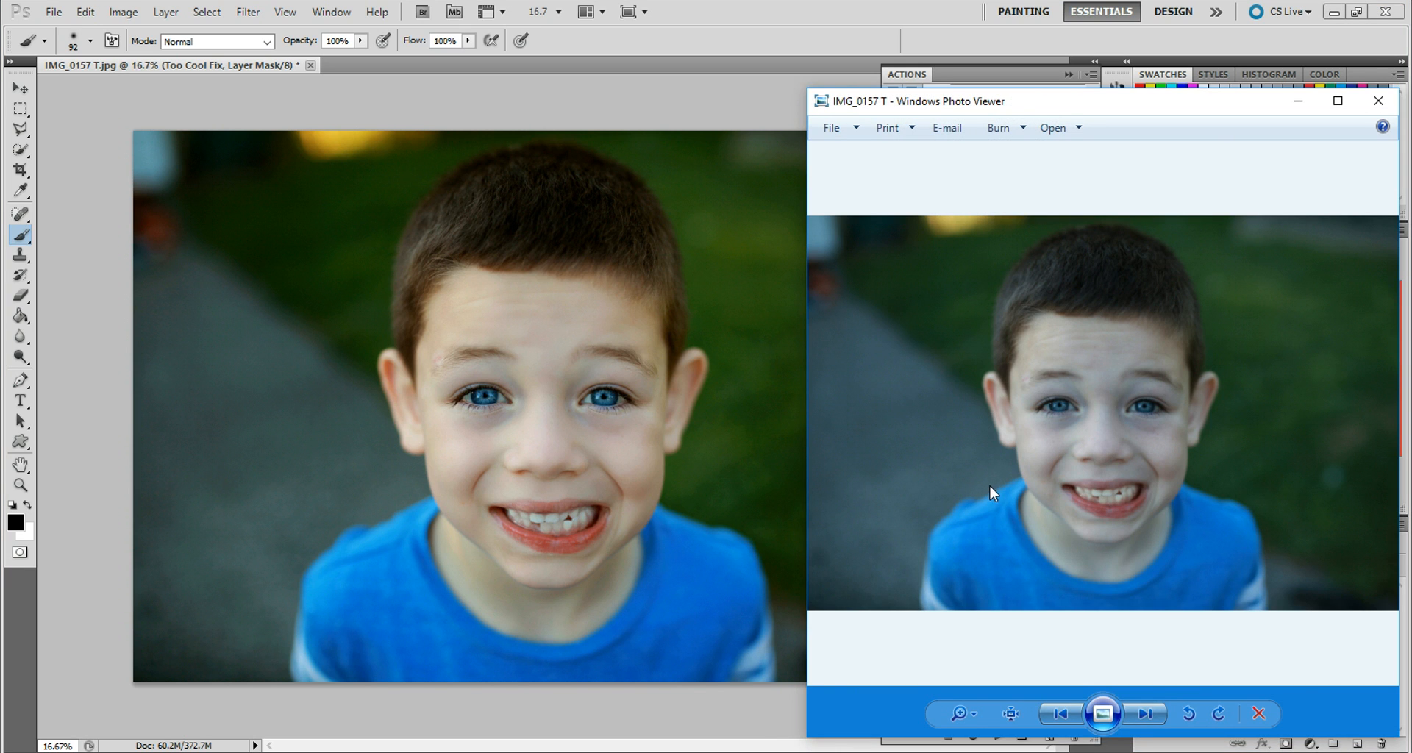
click(1297, 101)
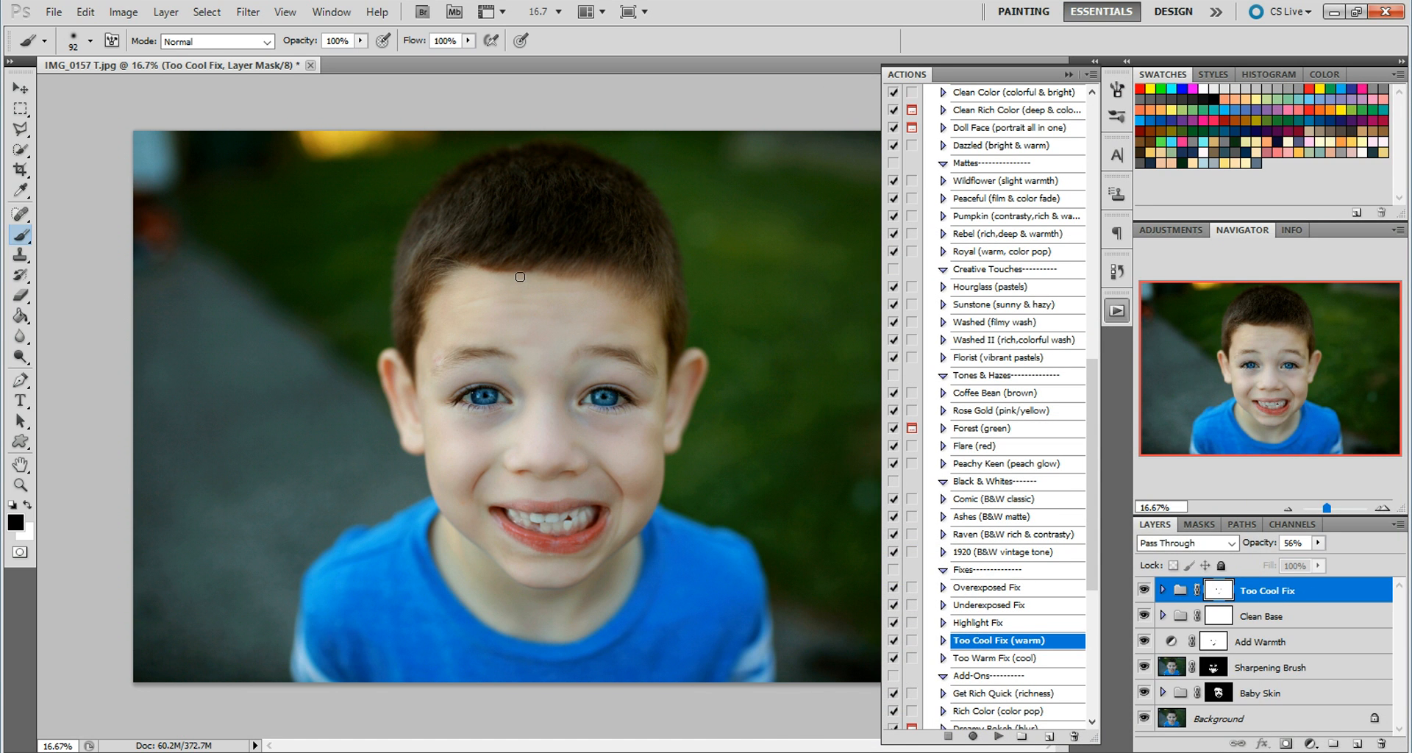
Paint black over the hair on the Too Cool Fix mask with a 191 px brush at 34% opacity and compare with the original
click(91, 42)
drag(115, 89, 154, 89)
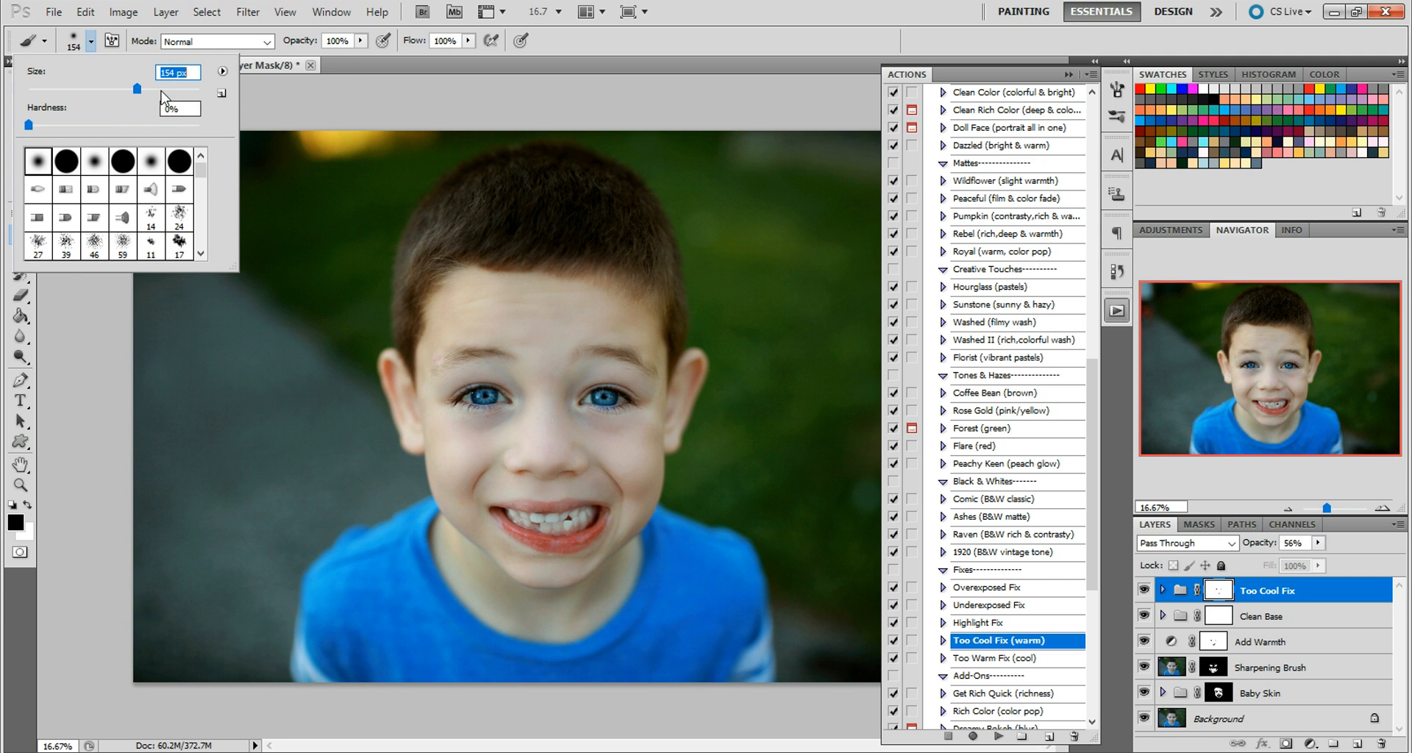
click(361, 41)
drag(324, 63, 304, 66)
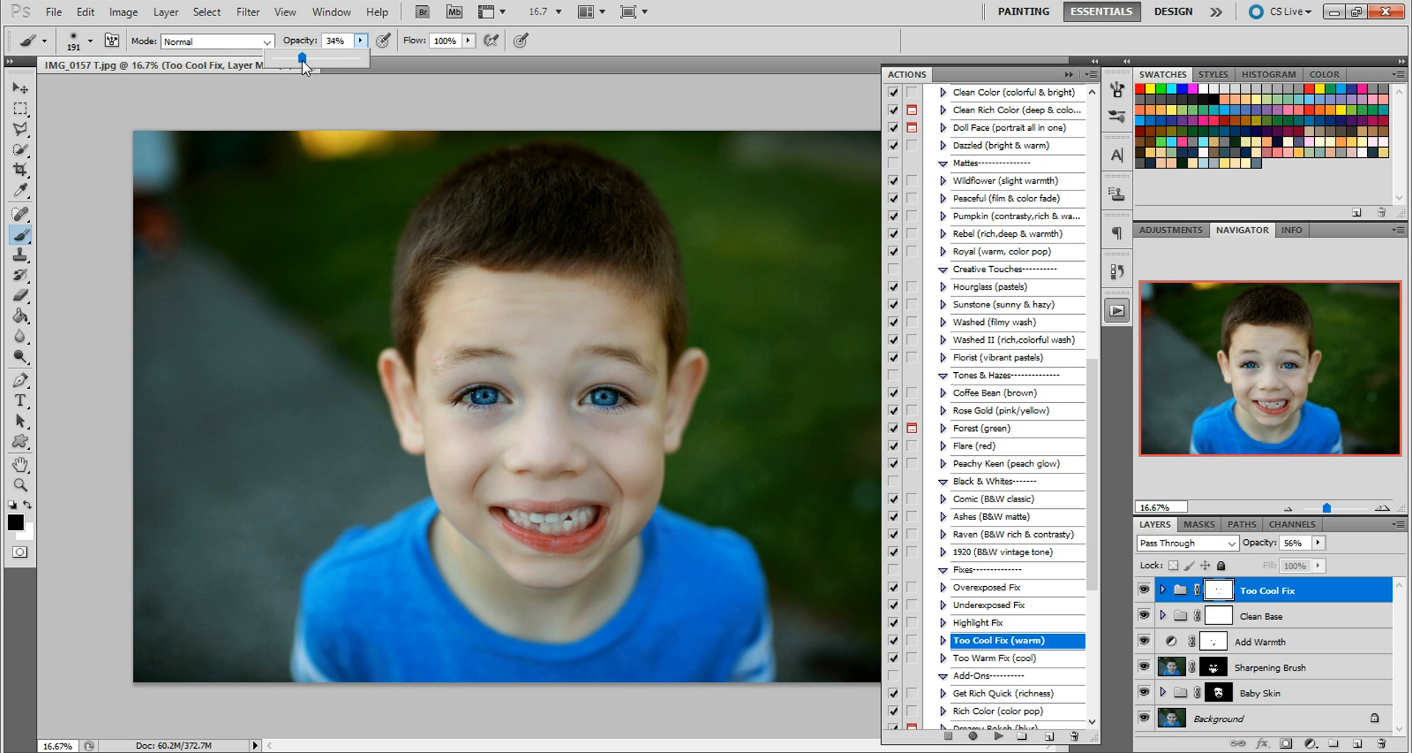
click(410, 343)
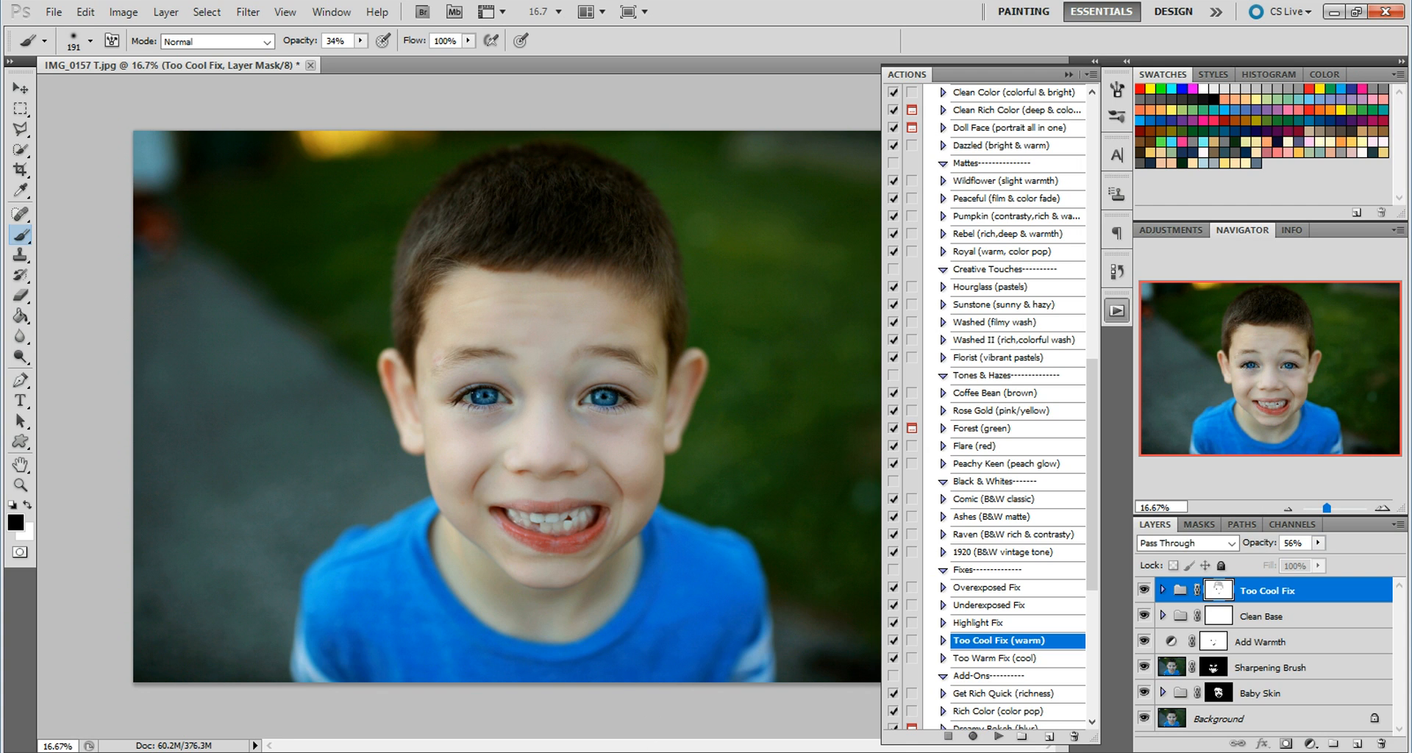
key(alt+Tab)
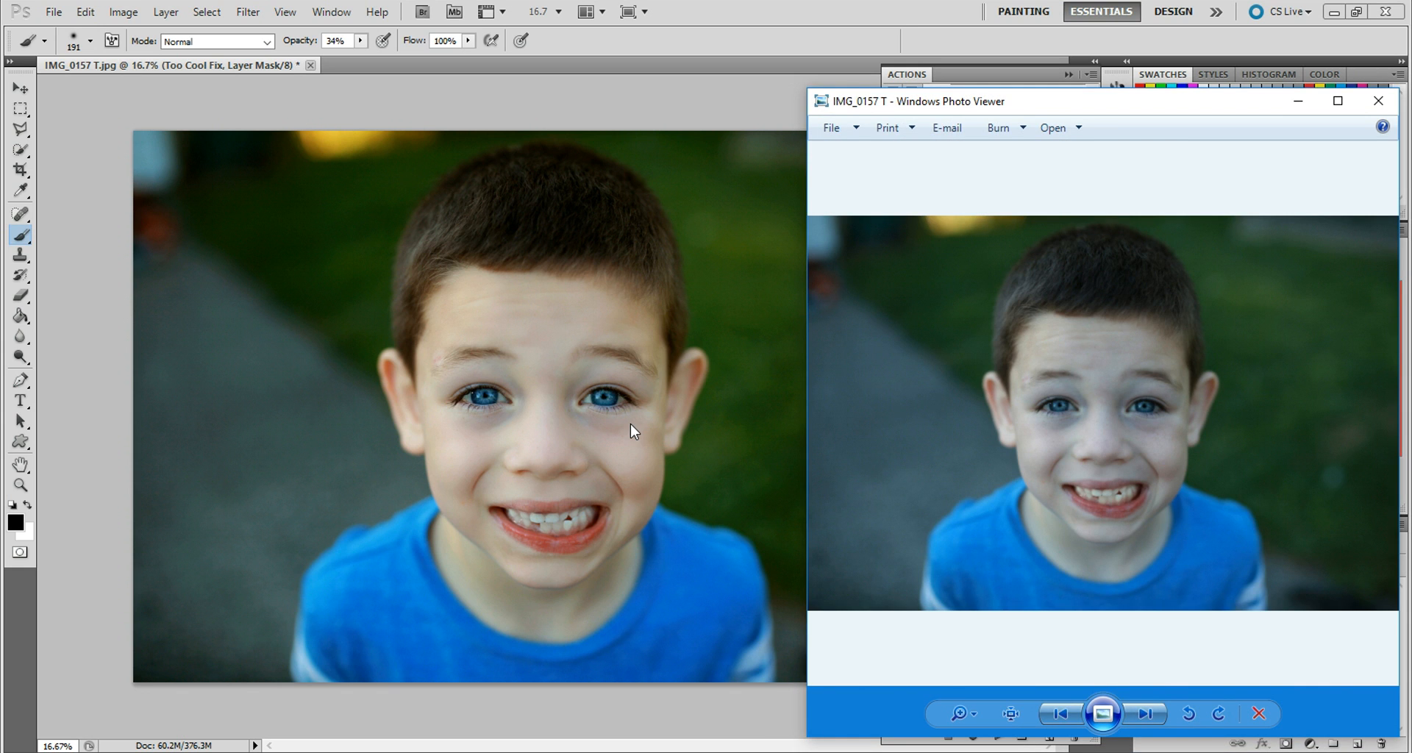